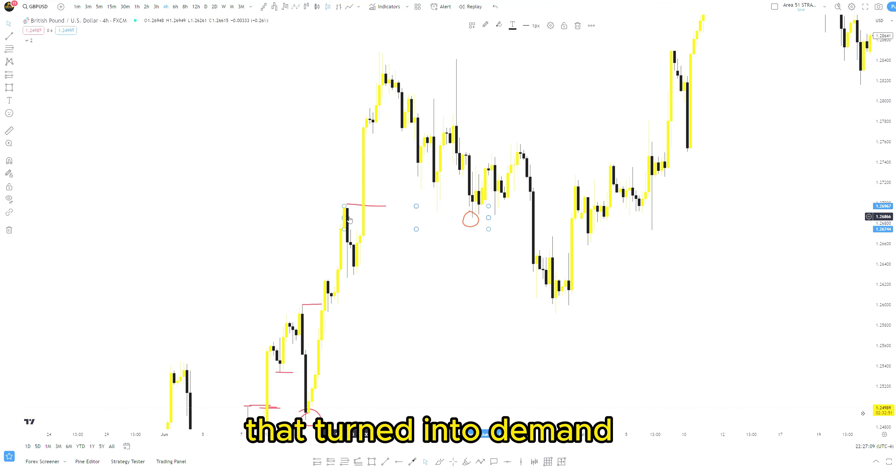
Draw a horizontal trend line from the 16 June swing high at 1.28489 across to the July candles that break it.
{"action": "left_click_drag", "start_coordinate": [484, 320], "coordinate": [330, 356]}
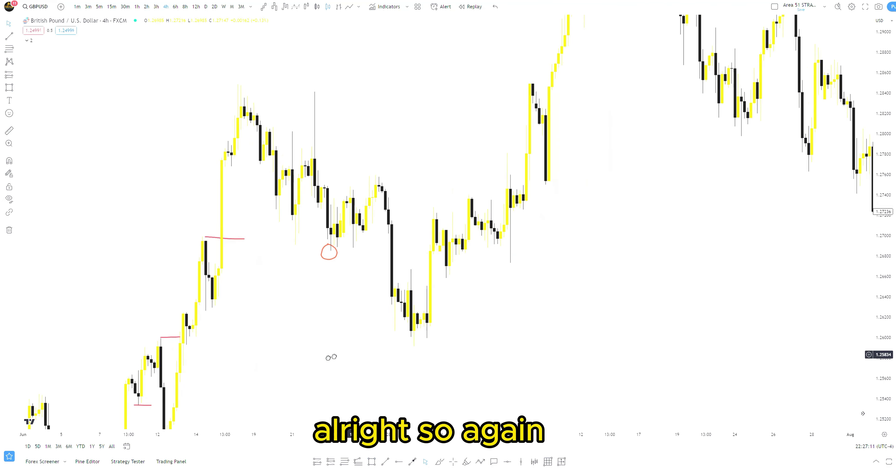
{"action": "left_click", "coordinate": [385, 462]}
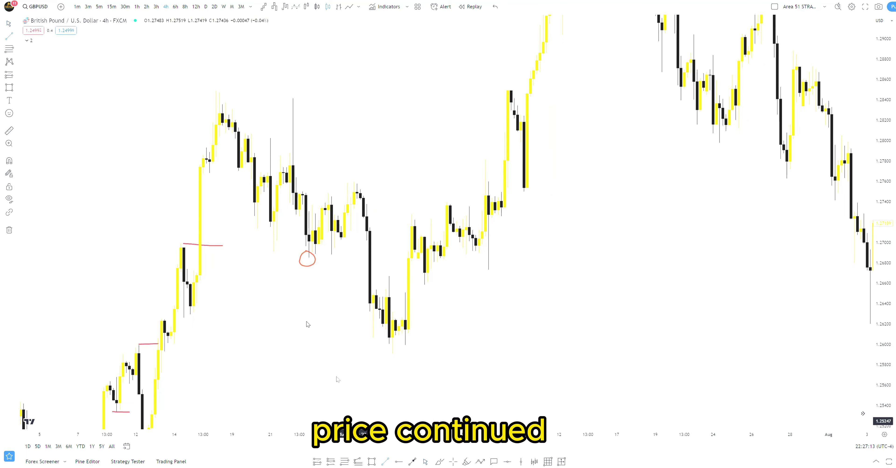
{"action": "left_click", "coordinate": [216, 91]}
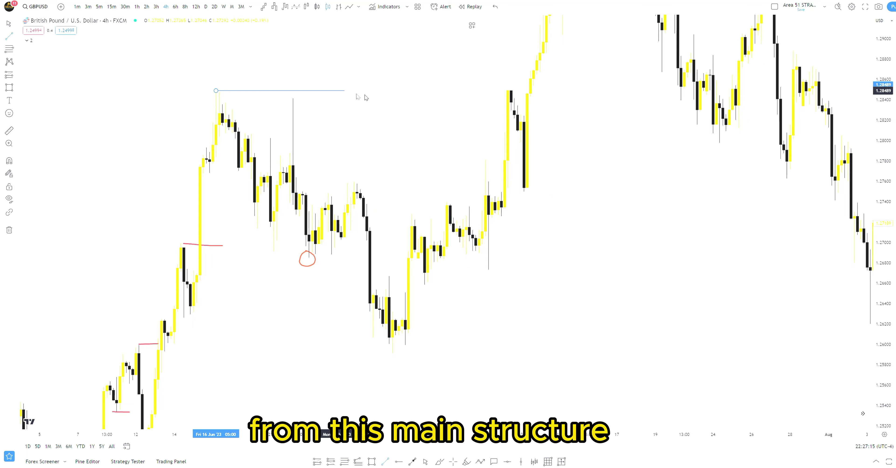
{"action": "left_click", "coordinate": [524, 91]}
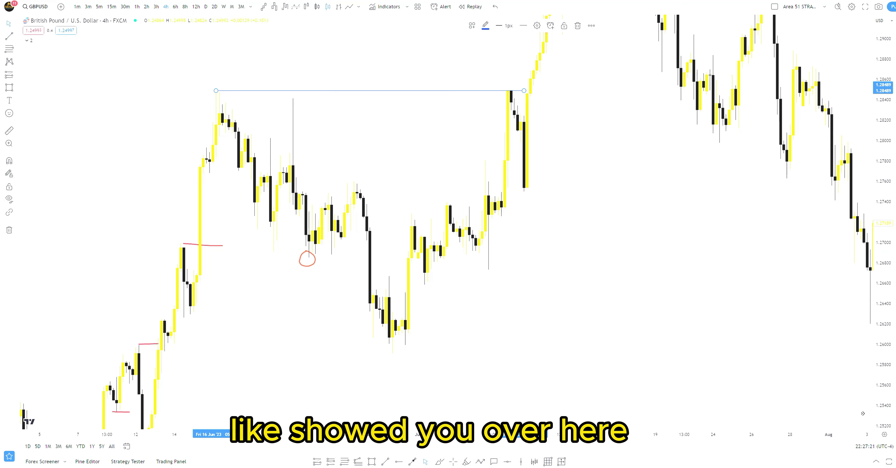
Mark the first swing high after the late-June low with a short red brush line, and try a rectangle over its pullback.
{"action": "left_click", "coordinate": [440, 462]}
{"action": "left_click_drag", "start_coordinate": [414, 212], "coordinate": [437, 212]}
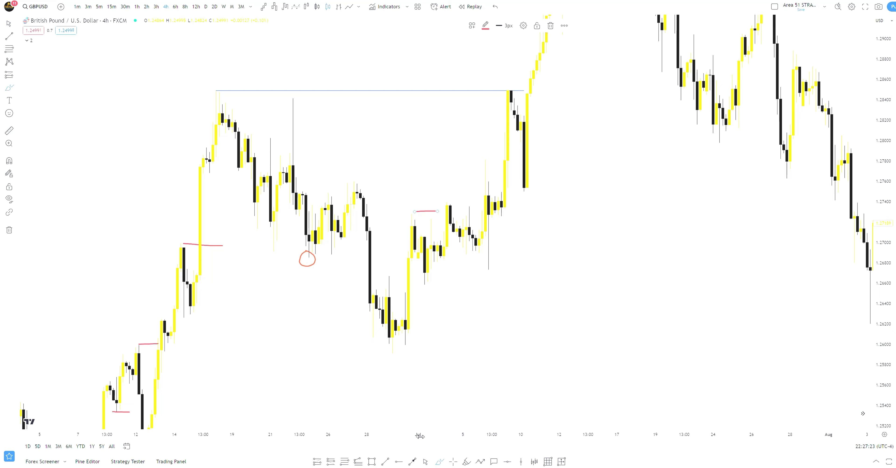
{"action": "left_click", "coordinate": [372, 463]}
{"action": "left_click", "coordinate": [414, 218]}
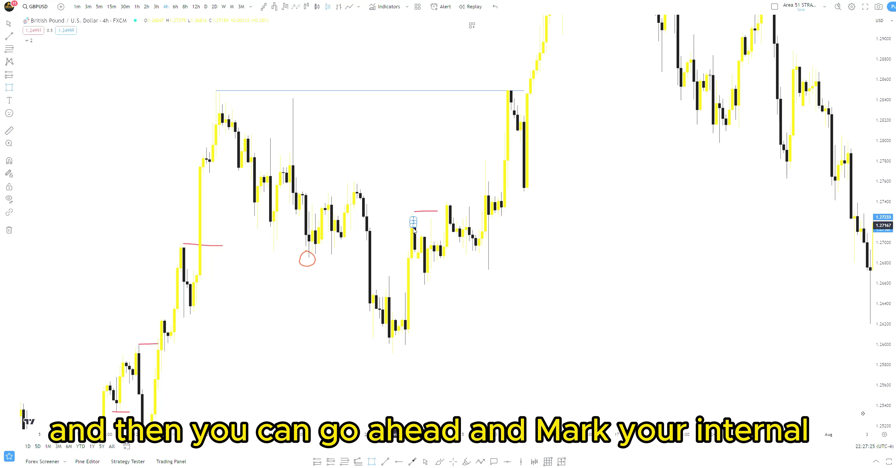
{"action": "left_click", "coordinate": [486, 288]}
{"action": "key", "text": "Delete"}
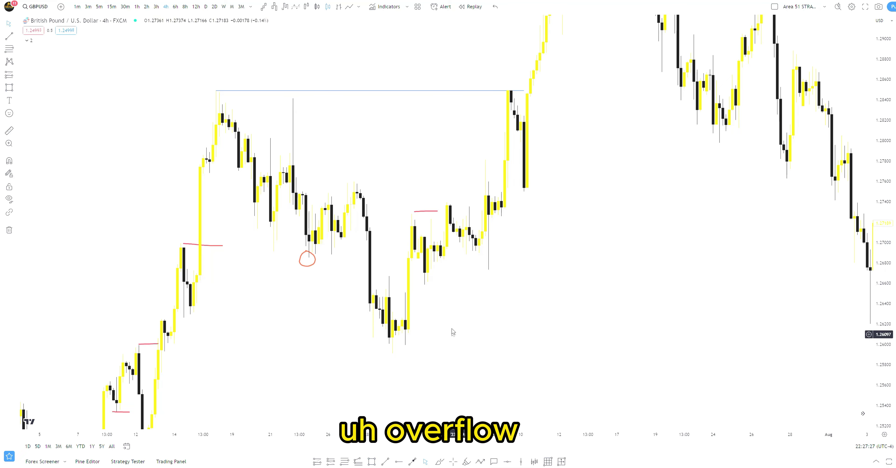
Mark the next early-July swing high with a short red brush line and box the pullback beneath it with a rectangle.
{"action": "left_click", "coordinate": [440, 462]}
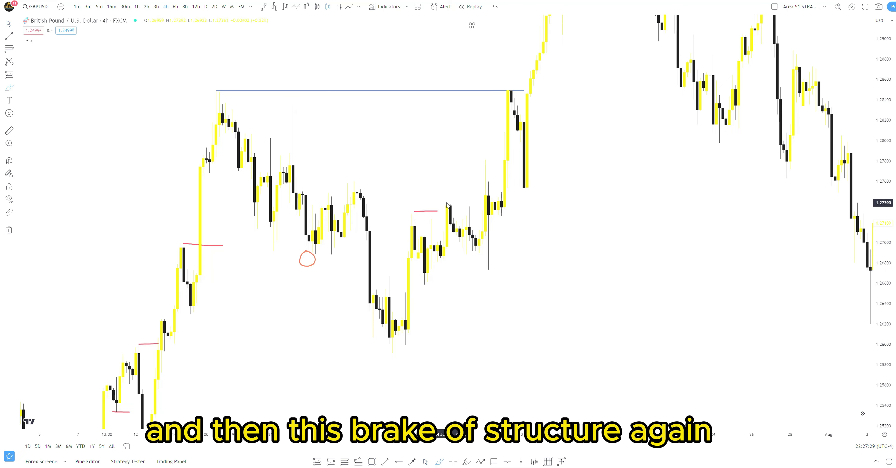
{"action": "left_click_drag", "start_coordinate": [451, 203], "coordinate": [479, 201]}
{"action": "left_click", "coordinate": [371, 462]}
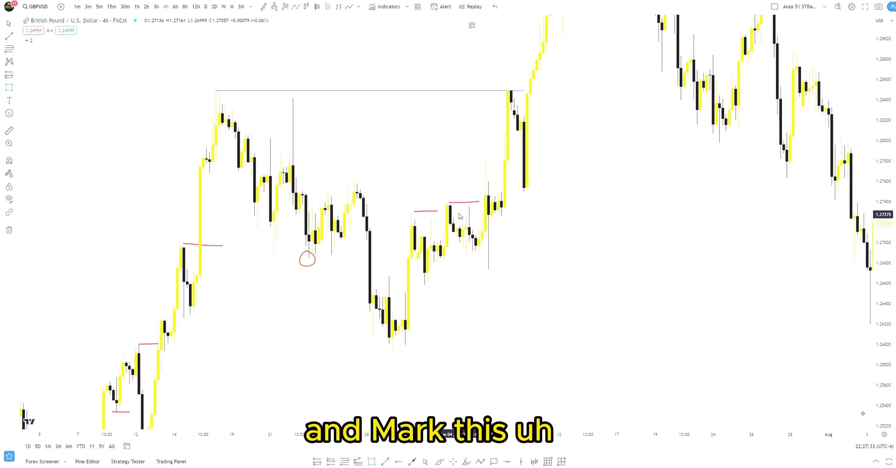
{"action": "mouse_move", "coordinate": [450, 205]}
{"action": "left_mouse_down"}
{"action": "mouse_move", "coordinate": [468, 291]}
{"action": "mouse_move", "coordinate": [530, 268]}
{"action": "left_mouse_up"}
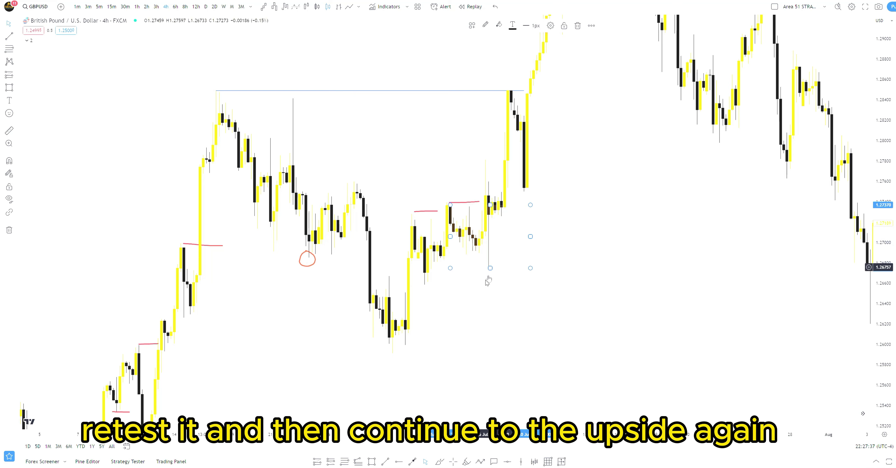
Brush a short line at the swing high near 1.278 and box the pullback before the break with a rectangle.
{"action": "left_click", "coordinate": [439, 462]}
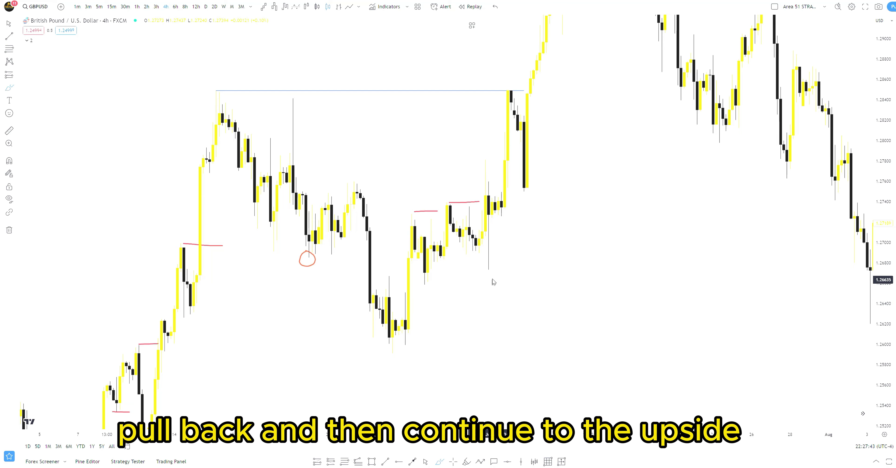
{"action": "left_click_drag", "start_coordinate": [489, 161], "coordinate": [504, 159]}
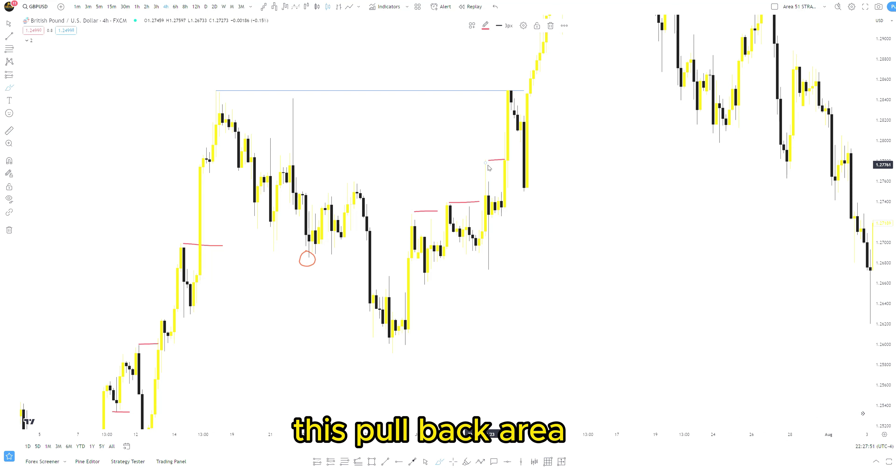
{"action": "left_click_drag", "start_coordinate": [489, 167], "coordinate": [489, 172]}
{"action": "left_click", "coordinate": [371, 462]}
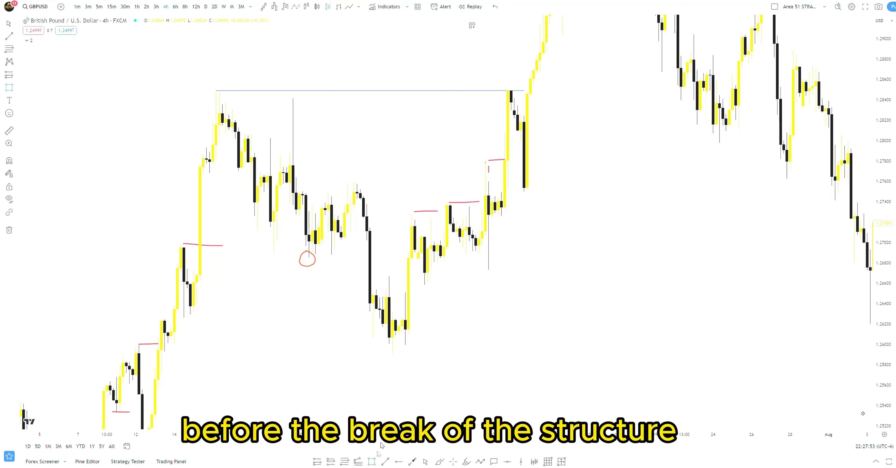
{"action": "left_click_drag", "start_coordinate": [486, 159], "coordinate": [504, 324]}
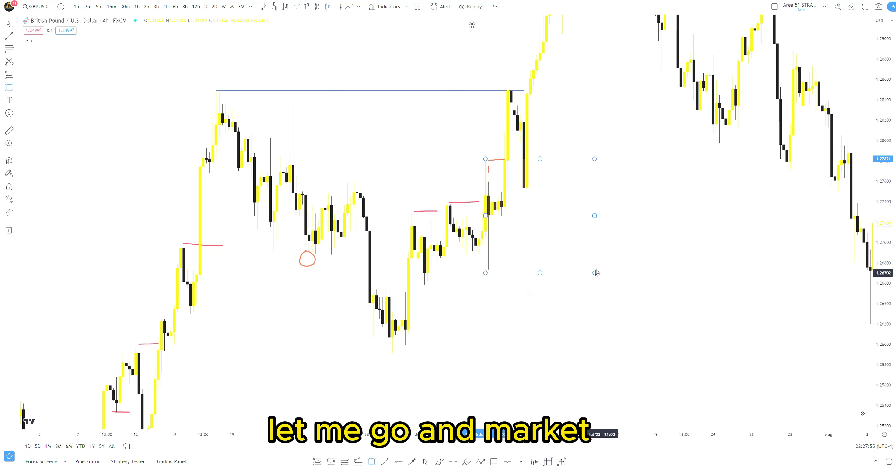
Circle the pullback low just after the July structure break and brush lines across the order flow area beneath it.
{"action": "left_click_drag", "start_coordinate": [679, 322], "coordinate": [528, 370]}
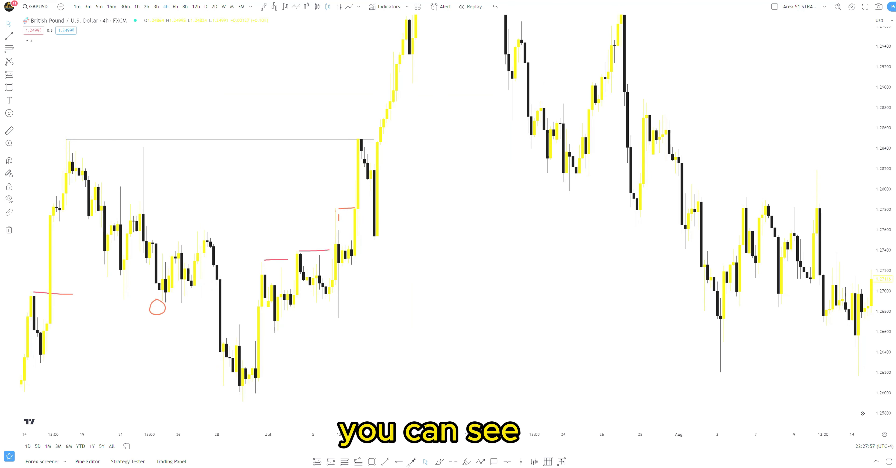
{"action": "left_click", "coordinate": [380, 232]}
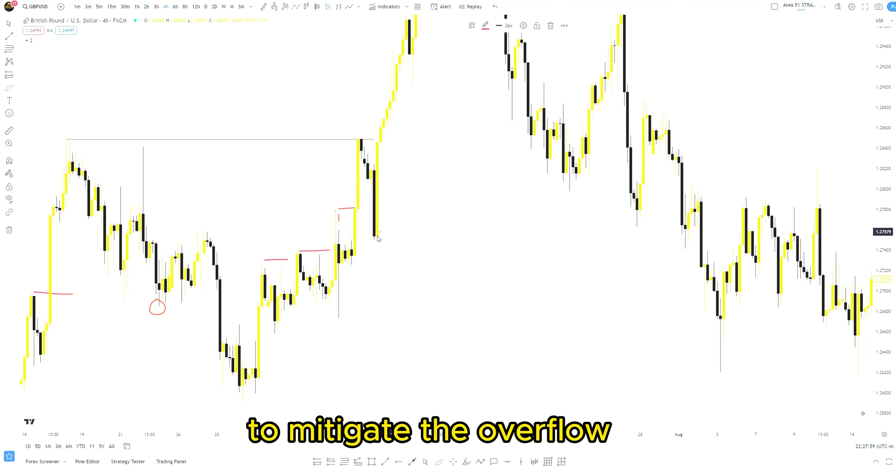
{"action": "left_click_drag", "start_coordinate": [347, 246], "coordinate": [409, 250]}
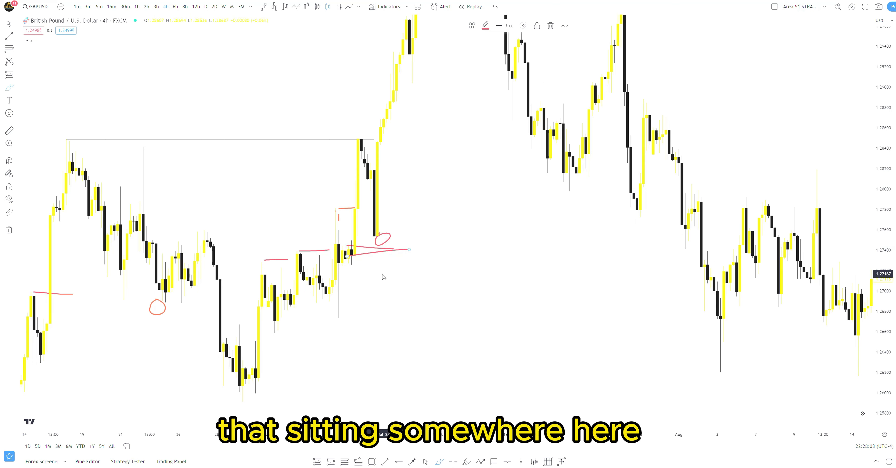
Try a rectangle over the order flow pullback from the broken structure high down to the circled low.
{"action": "left_click_drag", "start_coordinate": [882, 142], "coordinate": [882, 157]}
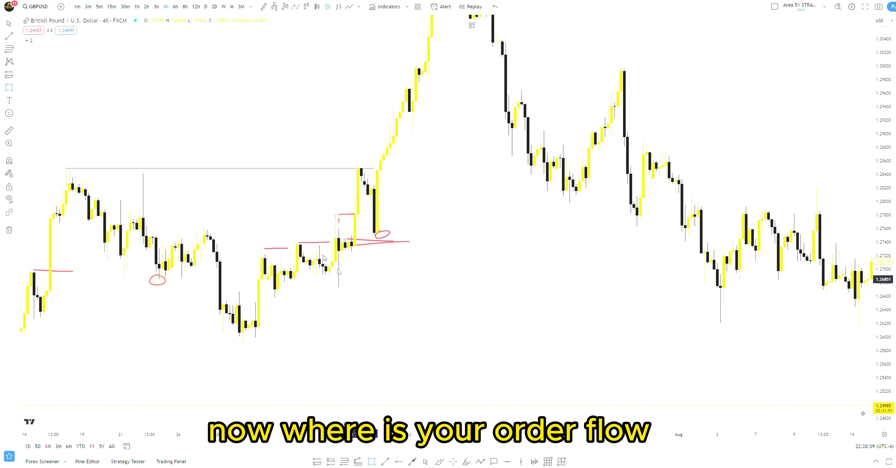
{"action": "left_click", "coordinate": [360, 165]}
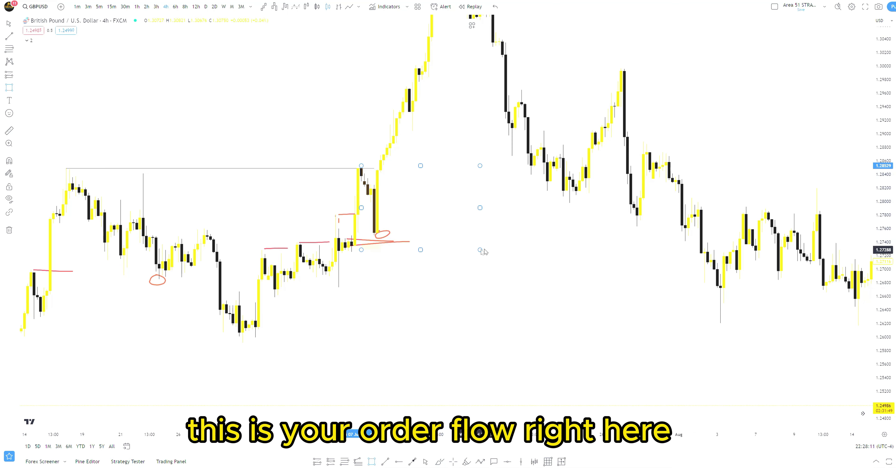
{"action": "left_click", "coordinate": [597, 237]}
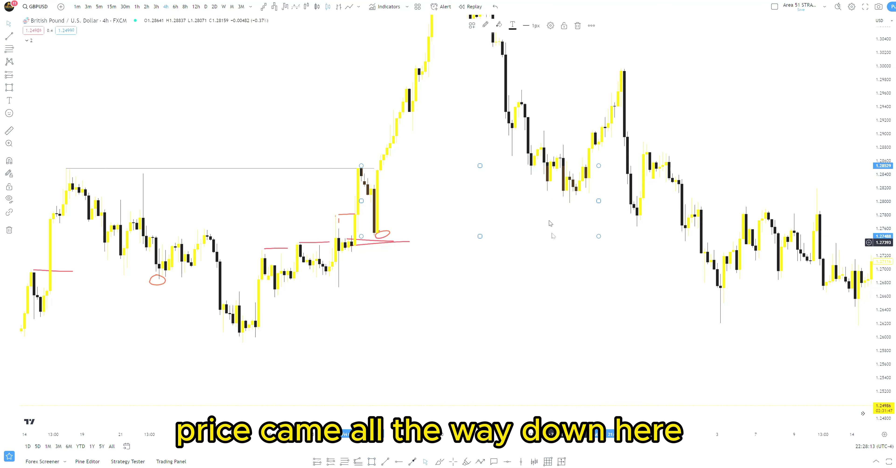
{"action": "key", "text": "Delete"}
Brush a line under the 24 July swing low, extending it to the black candle that breaks the structure.
{"action": "left_click_drag", "start_coordinate": [572, 313], "coordinate": [575, 418]}
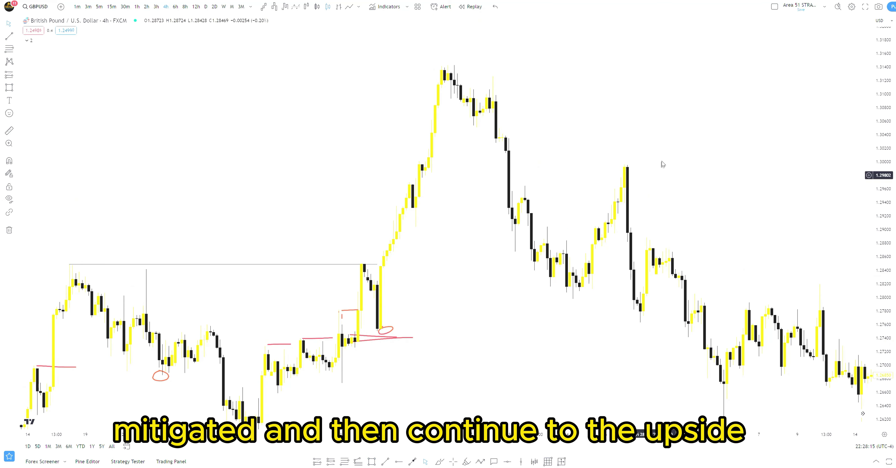
{"action": "left_click_drag", "start_coordinate": [639, 381], "coordinate": [399, 291]}
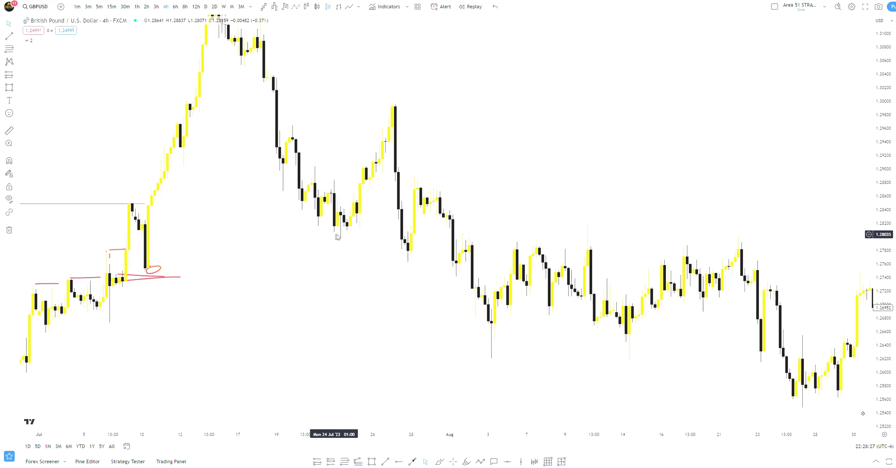
{"action": "left_click_drag", "start_coordinate": [341, 232], "coordinate": [380, 233]}
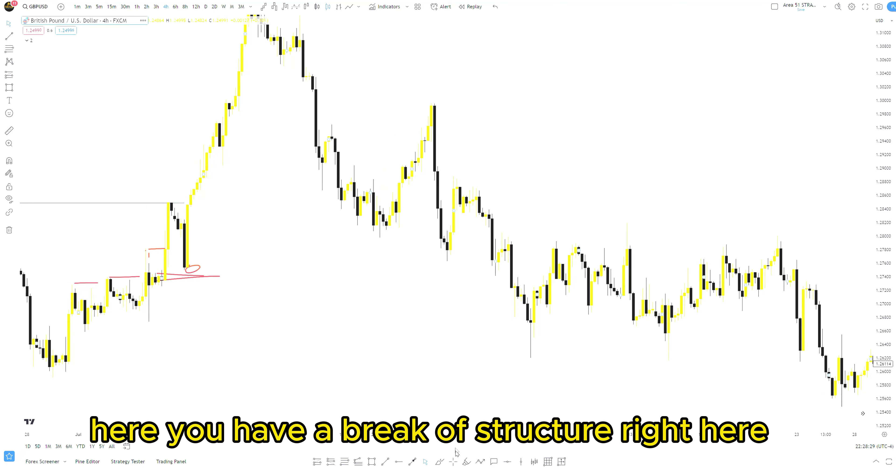
{"action": "left_click", "coordinate": [440, 462]}
{"action": "left_click_drag", "start_coordinate": [381, 236], "coordinate": [437, 232]}
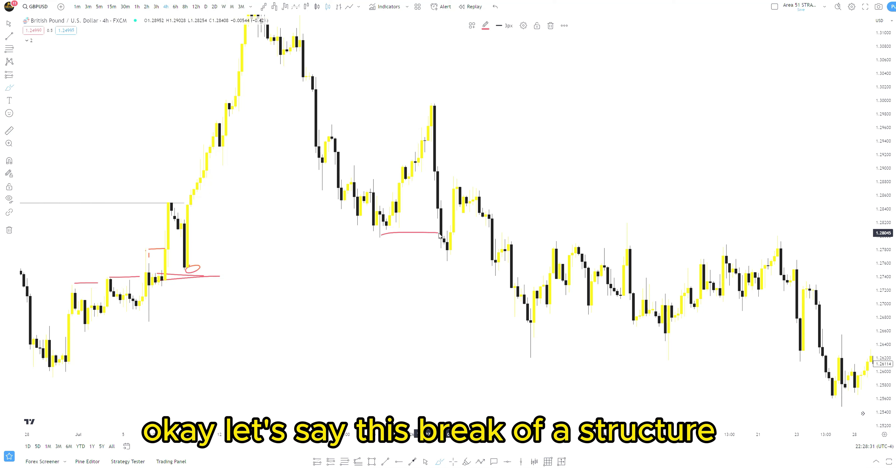
Box the late-July pullback up to its swing high with a rectangle, and circle the following retest high with the brush.
{"action": "left_click", "coordinate": [375, 461]}
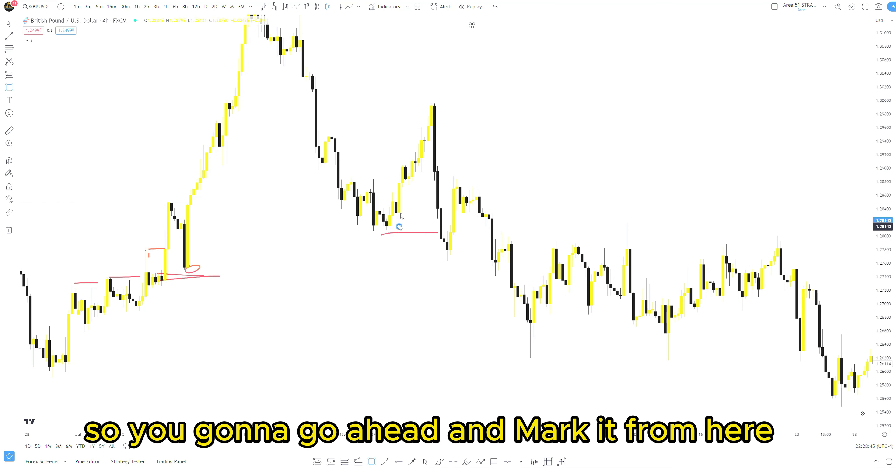
{"action": "left_click_drag", "start_coordinate": [399, 227], "coordinate": [463, 101]}
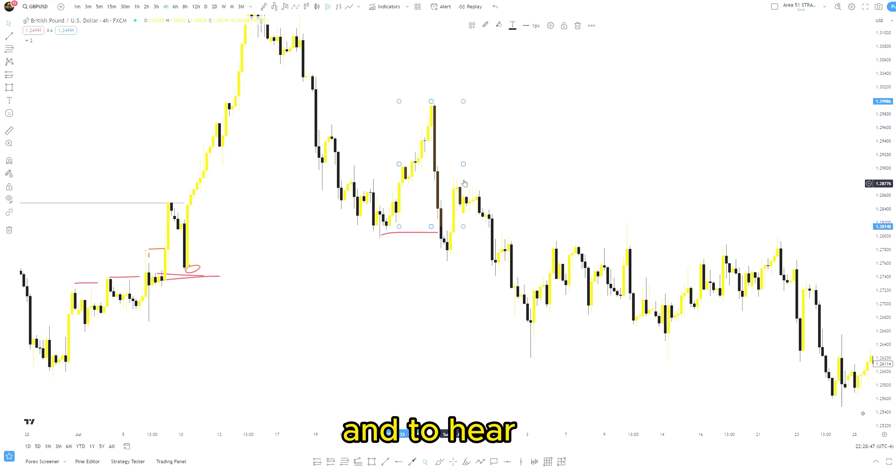
{"action": "mouse_move", "coordinate": [463, 164]}
{"action": "left_mouse_down"}
{"action": "mouse_move", "coordinate": [495, 164]}
{"action": "mouse_move", "coordinate": [451, 179]}
{"action": "left_mouse_up"}
{"action": "left_click", "coordinate": [440, 463]}
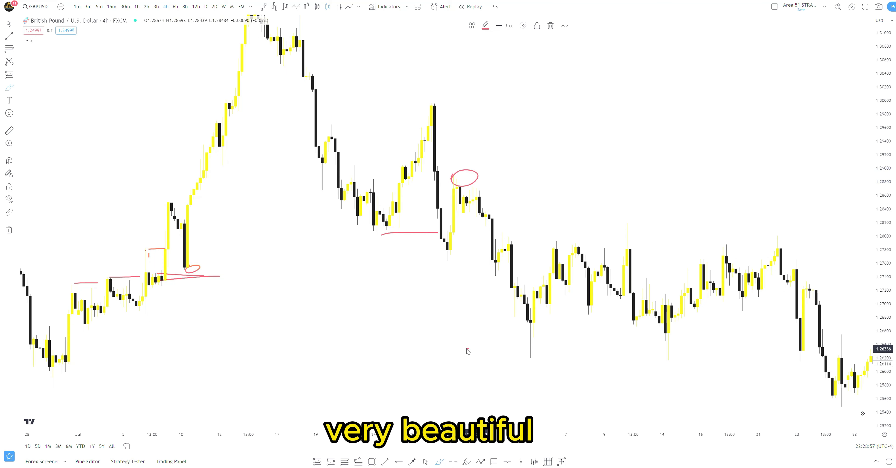
Brush a line under the next swing low up to its break, and try a rectangle over the entire pullback above it.
{"action": "left_click_drag", "start_coordinate": [467, 349], "coordinate": [428, 349]}
{"action": "left_click_drag", "start_coordinate": [447, 260], "coordinate": [483, 259]}
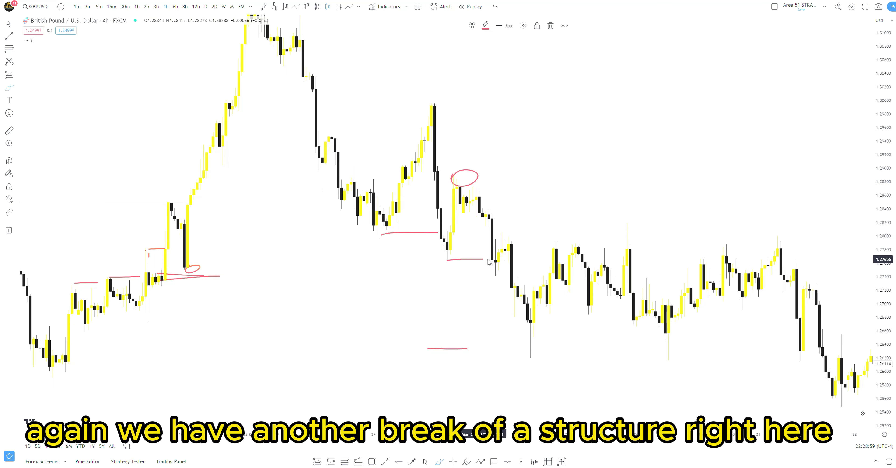
{"action": "left_click", "coordinate": [372, 462]}
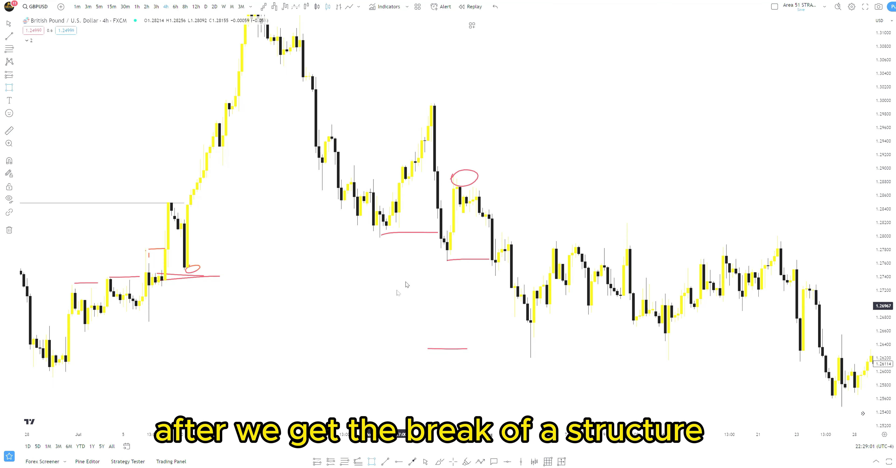
{"action": "left_click", "coordinate": [447, 262]}
{"action": "left_click", "coordinate": [515, 178]}
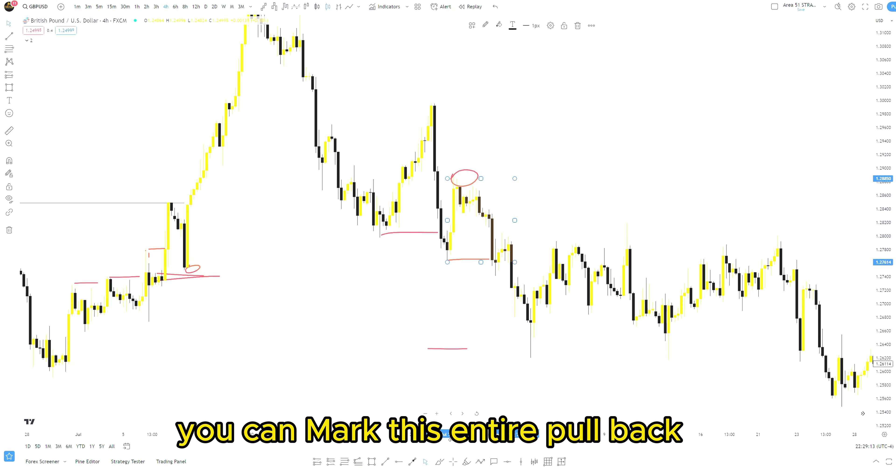
{"action": "key", "text": "Delete"}
Box the small unmitigated pullback before the second break between 1.28124 and 1.28487, and extend the rectangle to 15 August.
{"action": "left_click", "coordinate": [371, 459]}
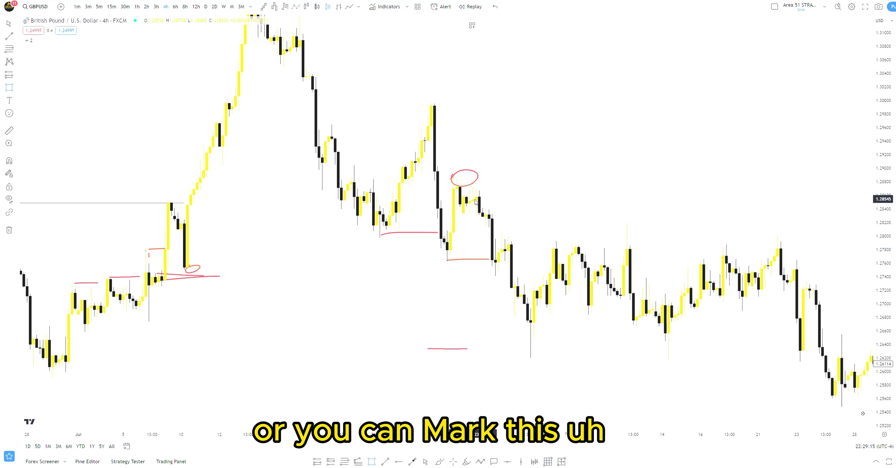
{"action": "left_click", "coordinate": [489, 228]}
{"action": "left_click", "coordinate": [540, 203]}
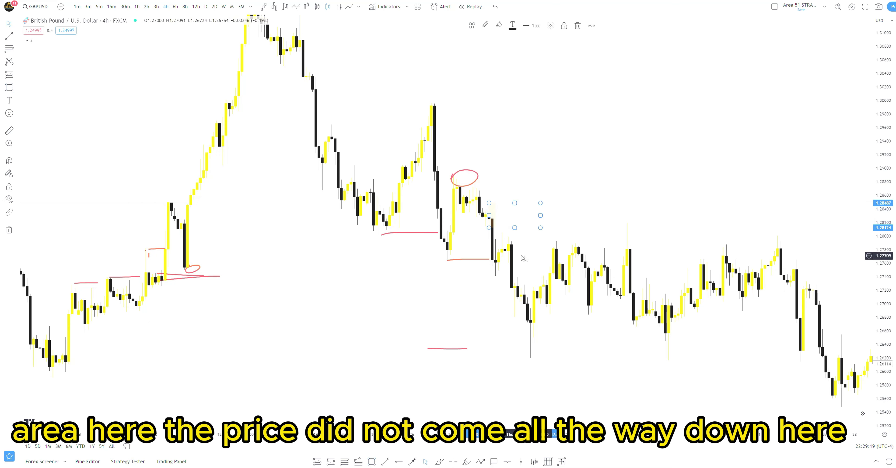
{"action": "left_click_drag", "start_coordinate": [541, 215], "coordinate": [521, 216]}
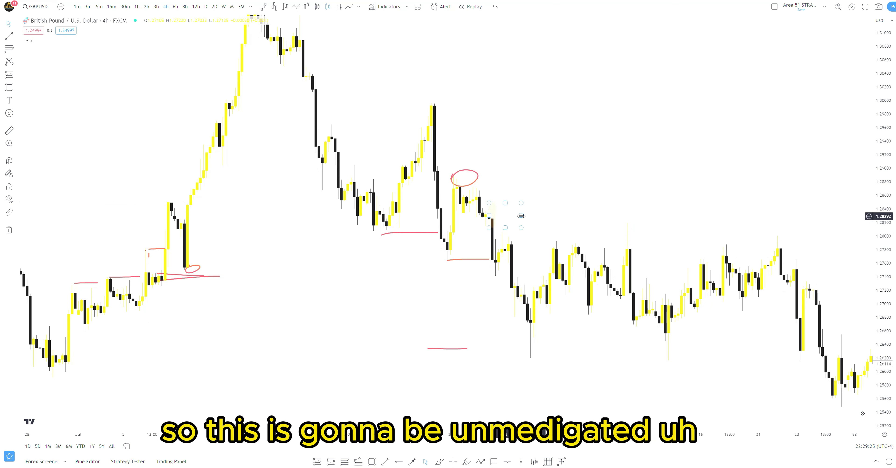
{"action": "left_click_drag", "start_coordinate": [680, 211], "coordinate": [681, 215]}
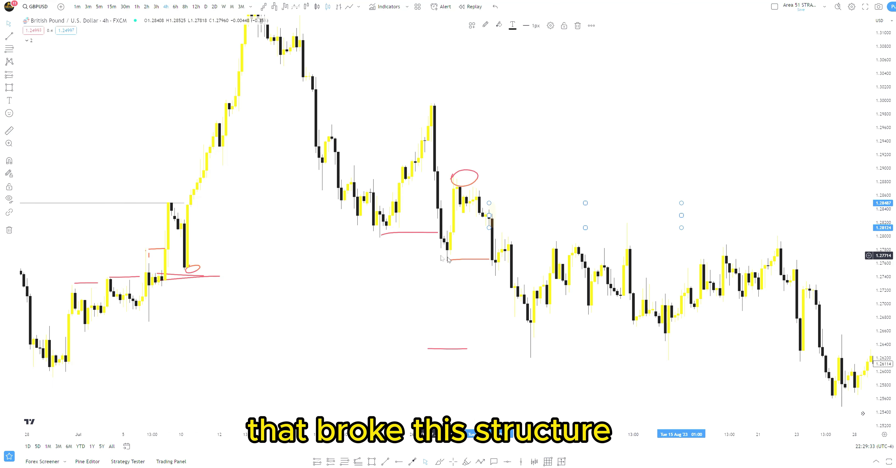
{"action": "left_click_drag", "start_coordinate": [476, 309], "coordinate": [408, 305]}
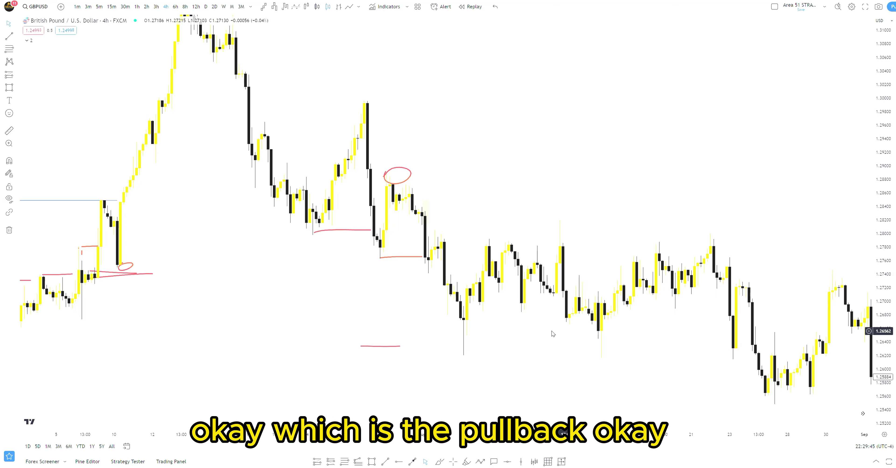
Brush a short line under the early-August swing low, extending it to the black candle that breaks the structure.
{"action": "left_click_drag", "start_coordinate": [496, 347], "coordinate": [462, 357]}
{"action": "left_click", "coordinate": [436, 462]}
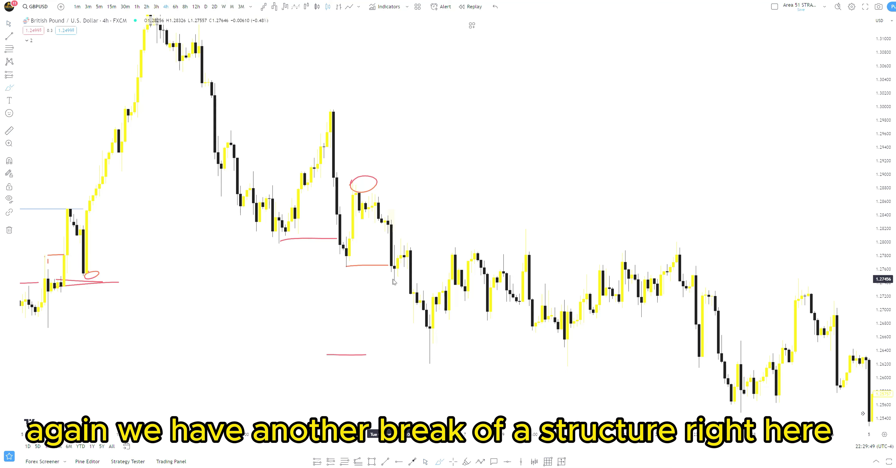
{"action": "left_click_drag", "start_coordinate": [398, 280], "coordinate": [414, 280]}
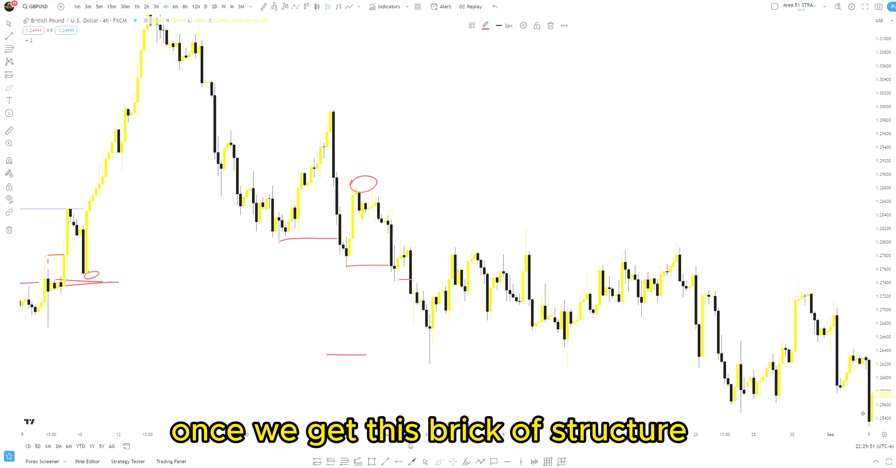
Box the small early-August pullback before that break with a rectangle between 1.27414 and 1.28077.
{"action": "left_click", "coordinate": [372, 462]}
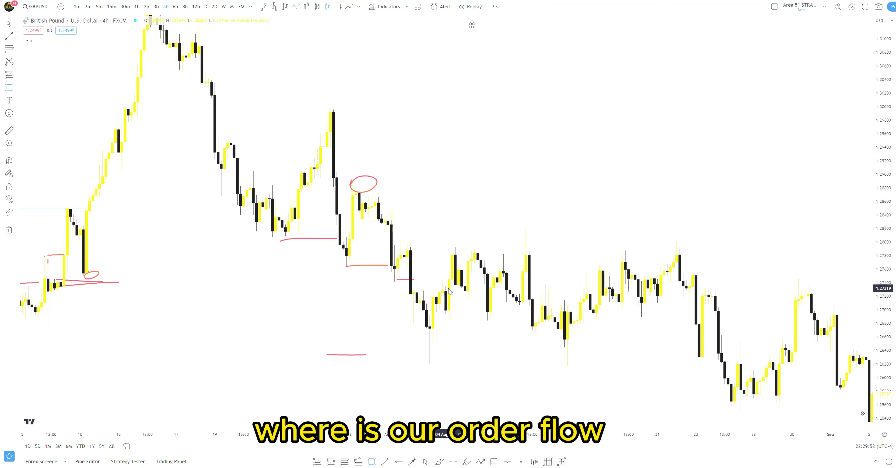
{"action": "left_click", "coordinate": [391, 282]}
{"action": "left_click", "coordinate": [481, 237]}
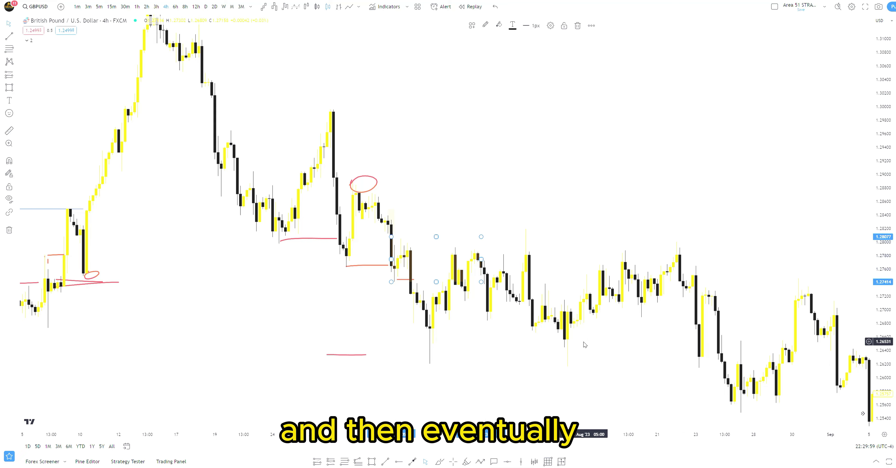
Shorten the unmitigated order flow rectangle between 1.28124 and 1.28487 so it ends at the August candle whose wick retests it.
{"action": "left_click_drag", "start_coordinate": [585, 345], "coordinate": [456, 342]}
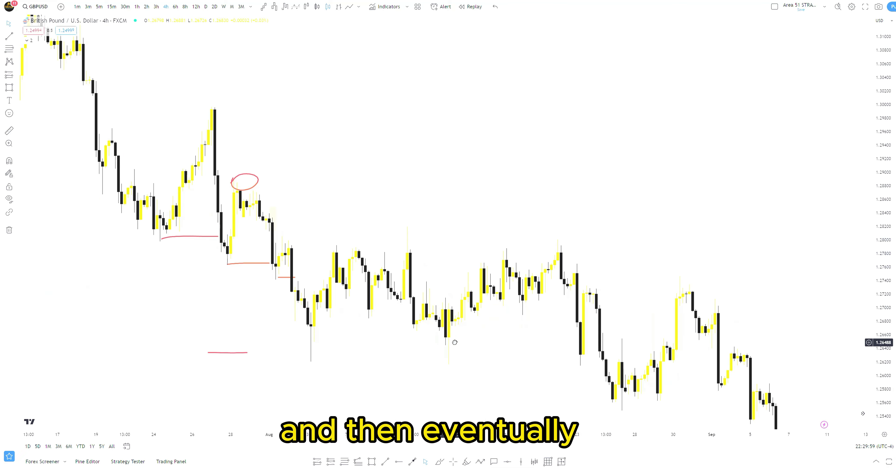
{"action": "left_click", "coordinate": [273, 231]}
{"action": "left_click", "coordinate": [269, 231]}
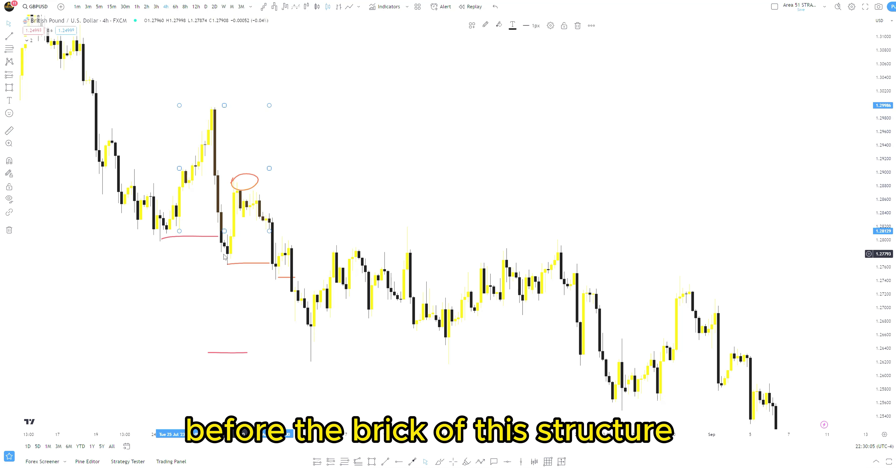
{"action": "left_click", "coordinate": [458, 219]}
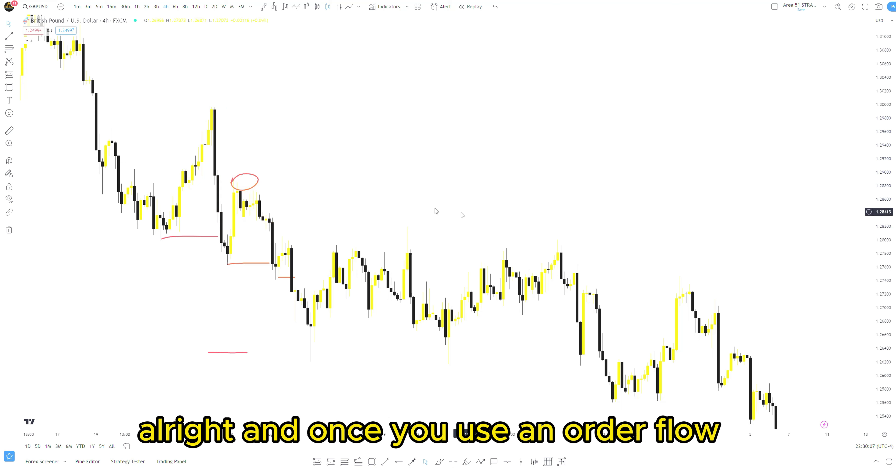
{"action": "left_click_drag", "start_coordinate": [462, 220], "coordinate": [411, 220]}
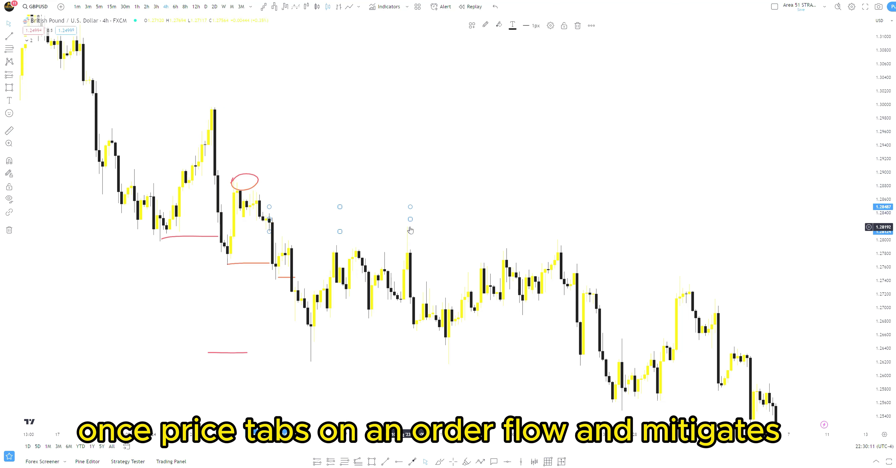
{"action": "left_click_drag", "start_coordinate": [410, 225], "coordinate": [422, 219]}
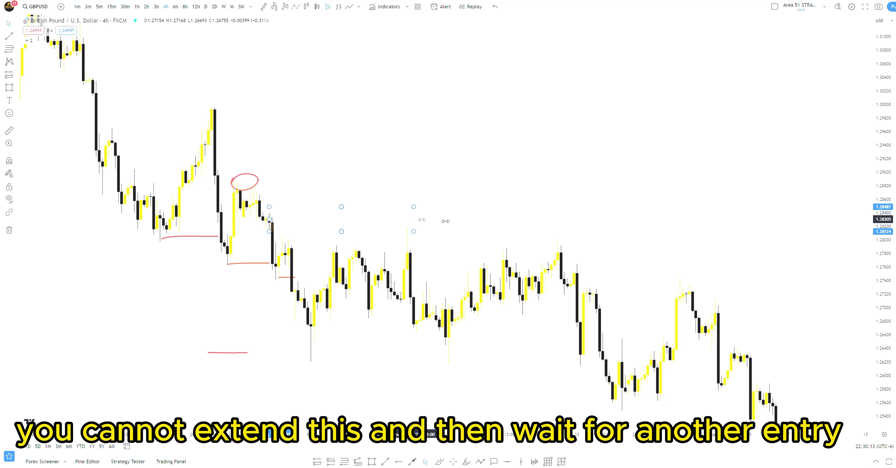
{"action": "left_click", "coordinate": [420, 226]}
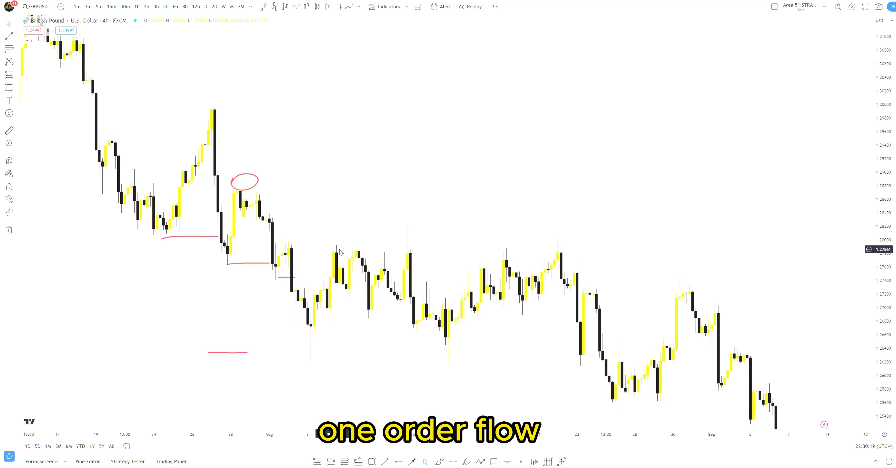
Draw a trend line from the mid-August swing low at 1.26178 across to the black candle that breaks it.
{"action": "left_click_drag", "start_coordinate": [511, 371], "coordinate": [434, 343]}
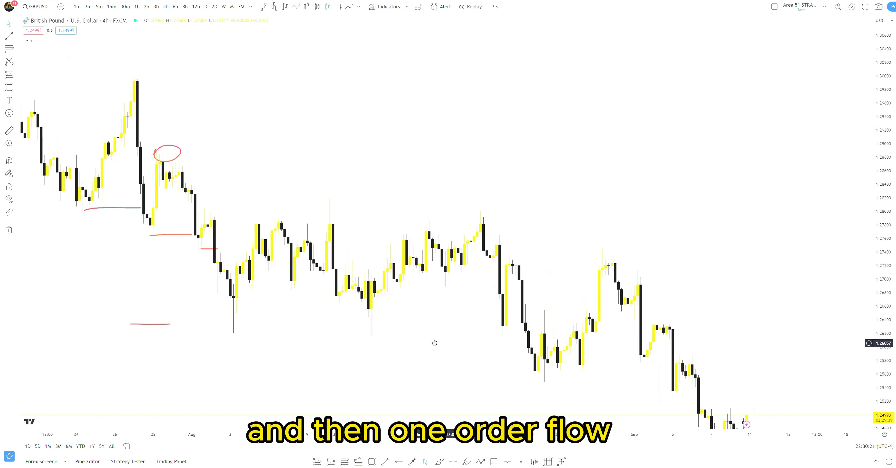
{"action": "left_click", "coordinate": [385, 463]}
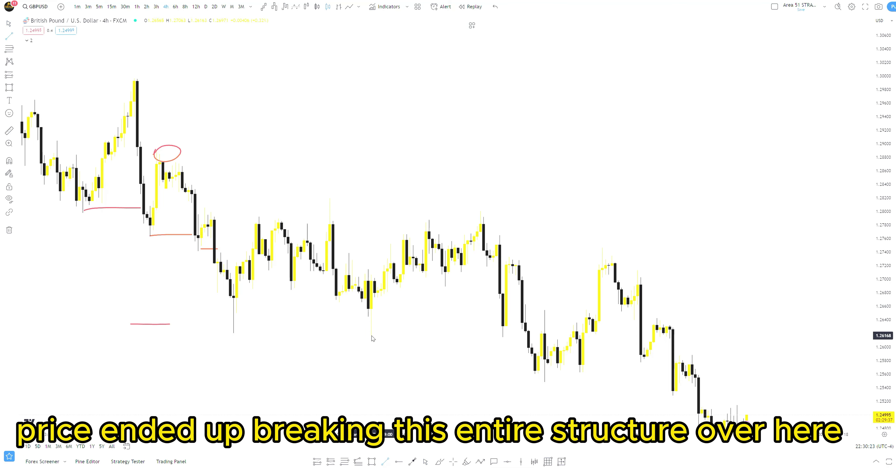
{"action": "left_click", "coordinate": [372, 335]}
{"action": "left_click", "coordinate": [525, 336]}
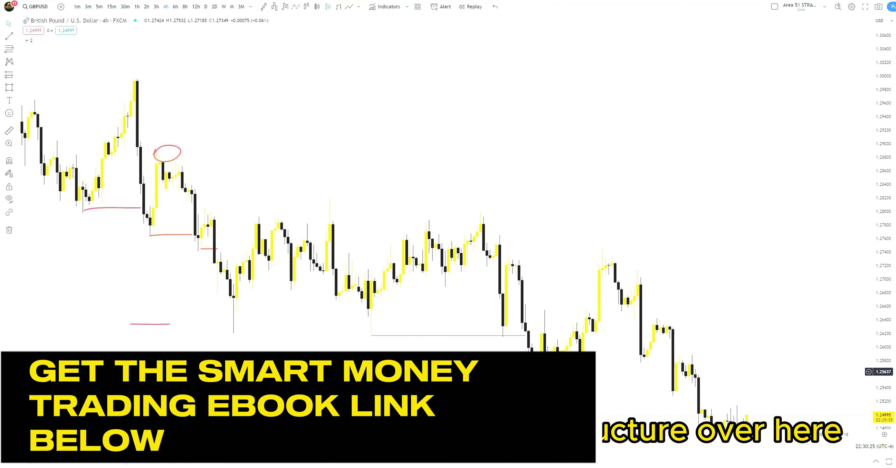
Box the pullback before the mid-August low's break with a rectangle between 1.26178 and 1.27340, extending past the retest high.
{"action": "left_click_drag", "start_coordinate": [483, 371], "coordinate": [349, 343]}
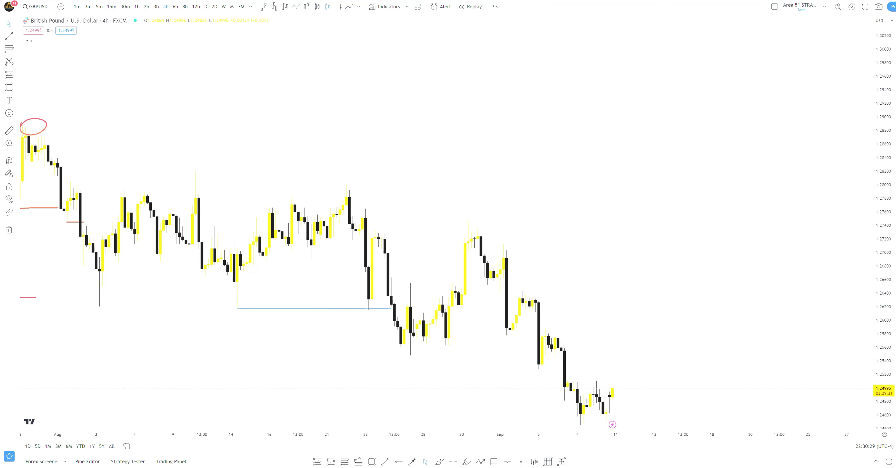
{"action": "left_click", "coordinate": [369, 308]}
{"action": "left_click", "coordinate": [529, 230]}
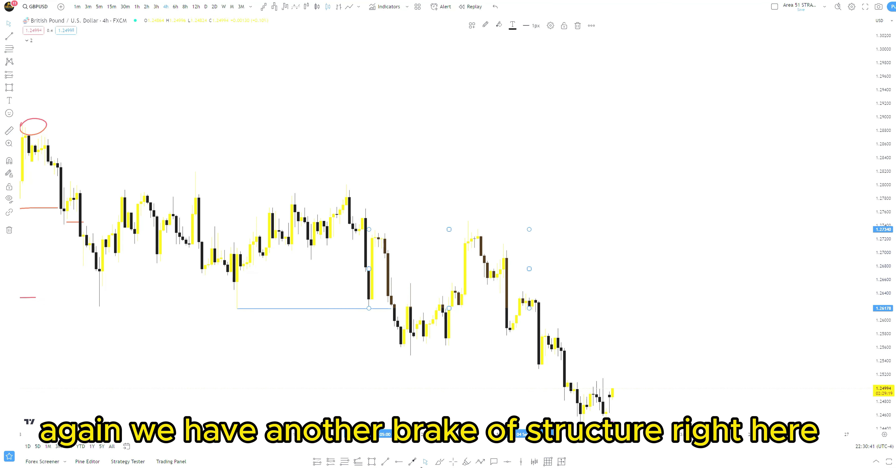
Brush a line under the late-August swing low, extending it to the early-September black candle that breaks it.
{"action": "left_click", "coordinate": [439, 463]}
{"action": "left_click_drag", "start_coordinate": [412, 353], "coordinate": [536, 352]}
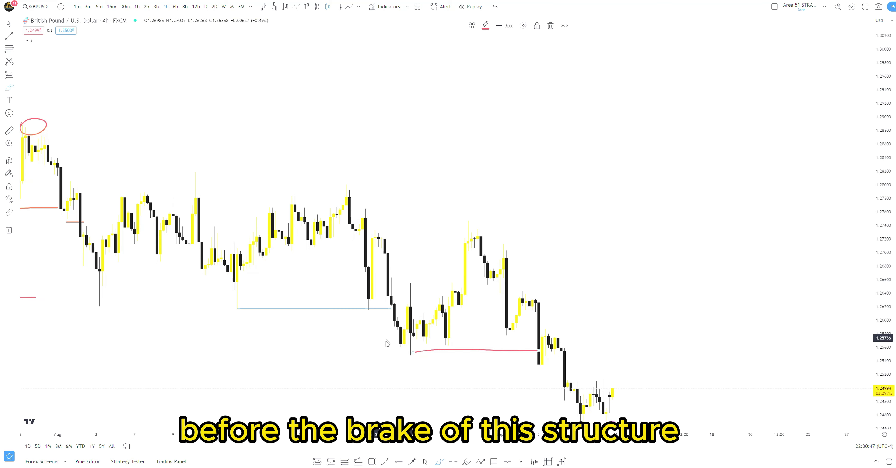
Try a rectangle over the last pullback before the September break, stretched from 1.25810 up to about 1.2715, and delete it.
{"action": "left_click", "coordinate": [372, 462]}
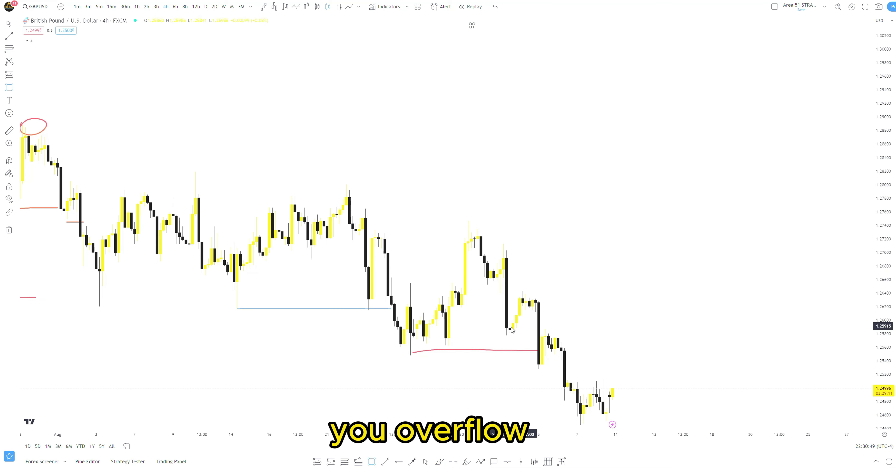
{"action": "left_click_drag", "start_coordinate": [510, 334], "coordinate": [532, 286]}
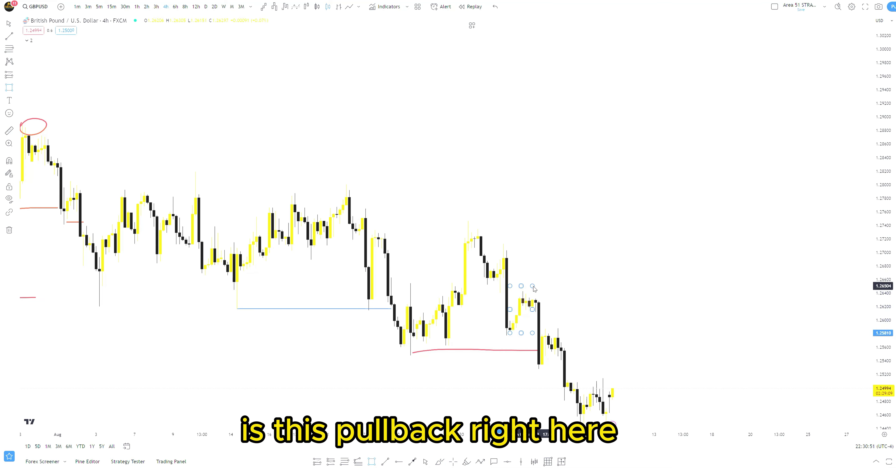
{"action": "left_click", "coordinate": [641, 321]}
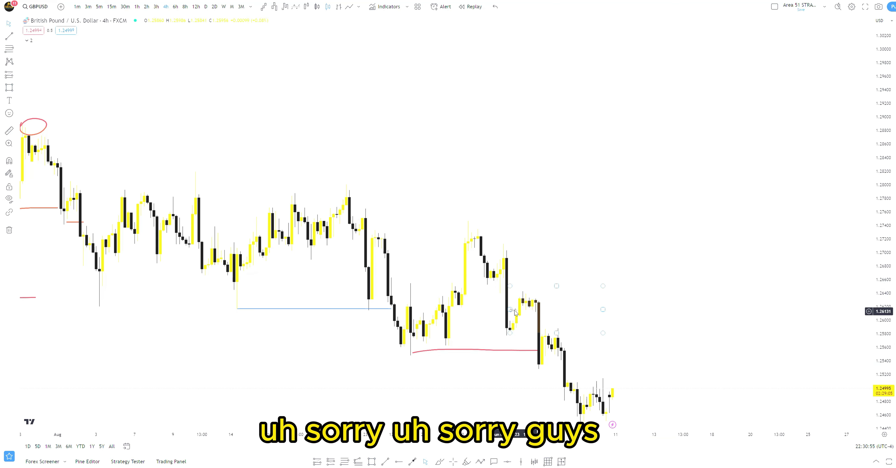
{"action": "left_click_drag", "start_coordinate": [509, 286], "coordinate": [503, 245]}
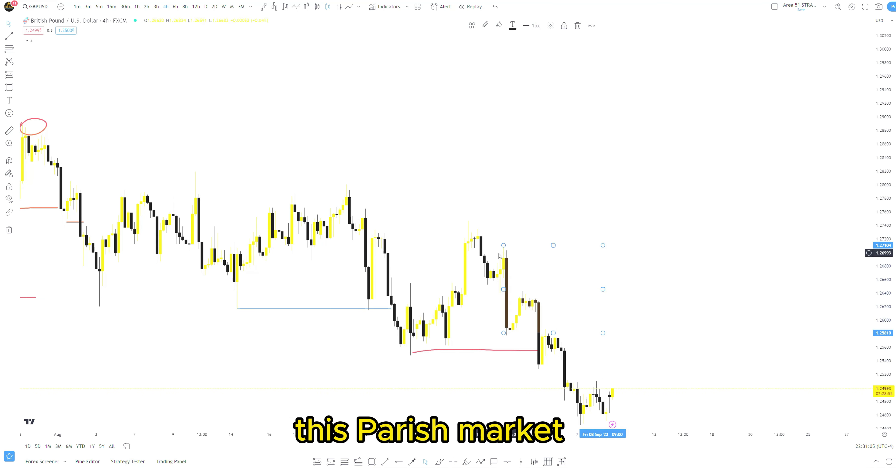
{"action": "left_click_drag", "start_coordinate": [504, 245], "coordinate": [503, 242]}
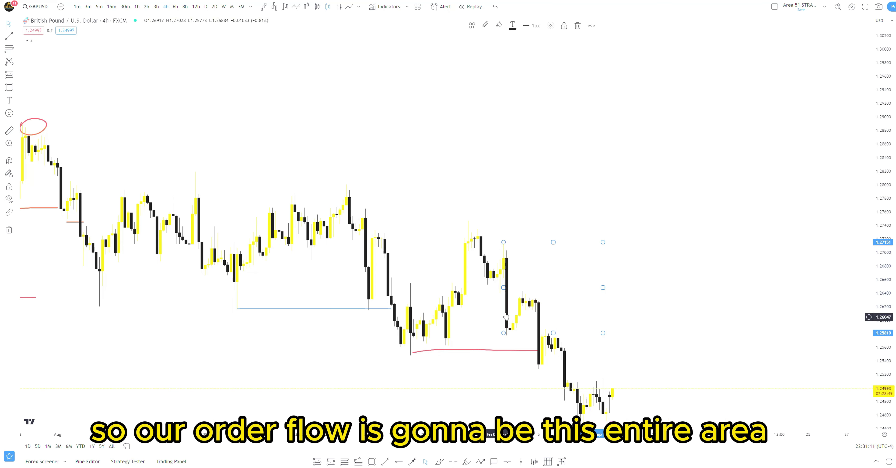
{"action": "key", "text": "Delete"}
Circle the early-September retest high just after the latest break of structure with the brush.
{"action": "left_click_drag", "start_coordinate": [499, 384], "coordinate": [403, 353]}
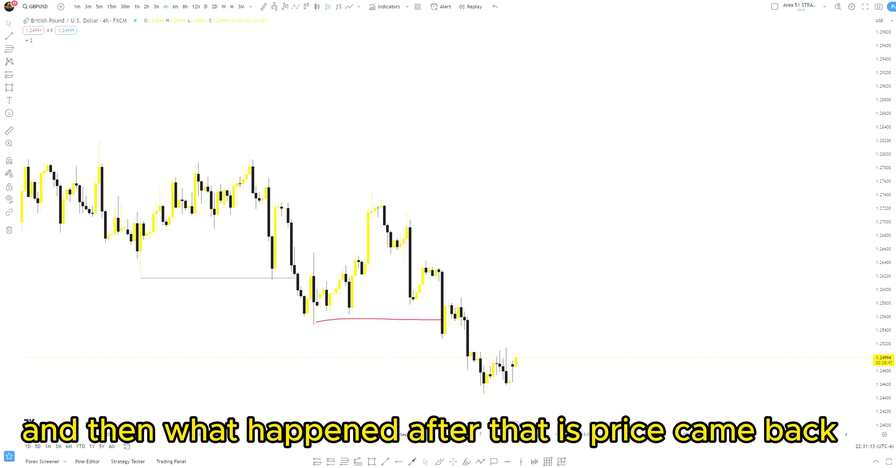
{"action": "left_click", "coordinate": [439, 462]}
{"action": "left_click_drag", "start_coordinate": [462, 294], "coordinate": [462, 293]}
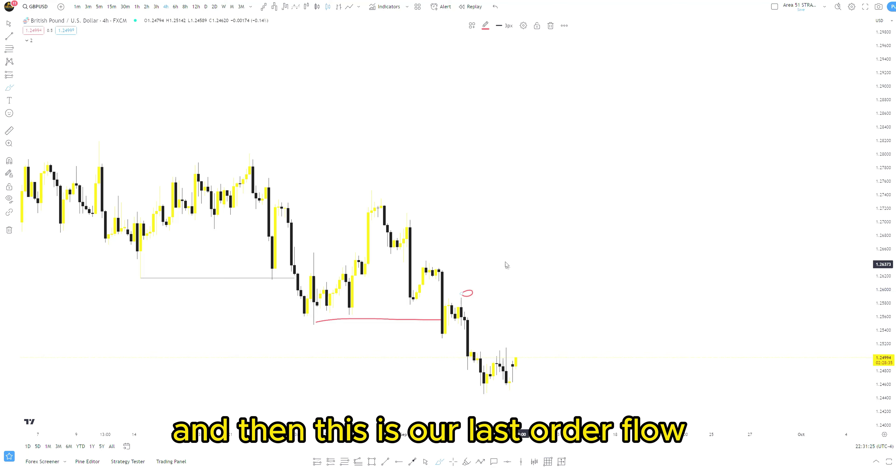
Box the internal lower high before the September drop with a rectangle from about 1.2639 up to about 1.2710.
{"action": "left_click", "coordinate": [385, 461]}
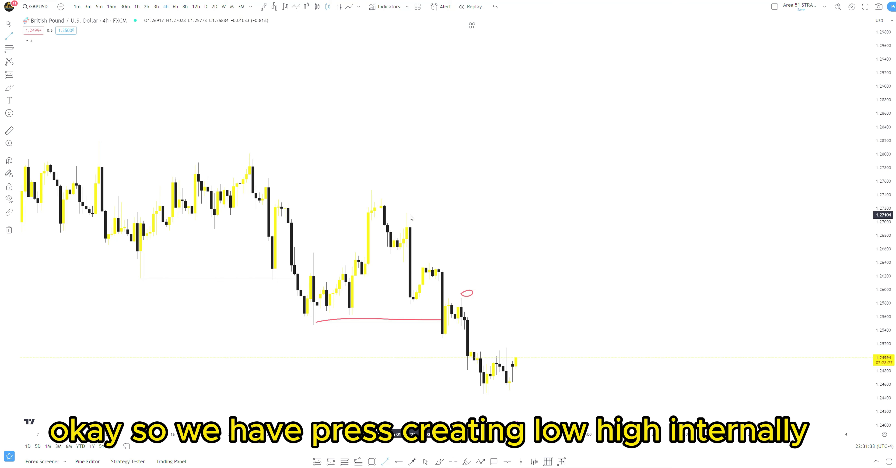
{"action": "left_click", "coordinate": [403, 259]}
{"action": "key", "text": "Escape"}
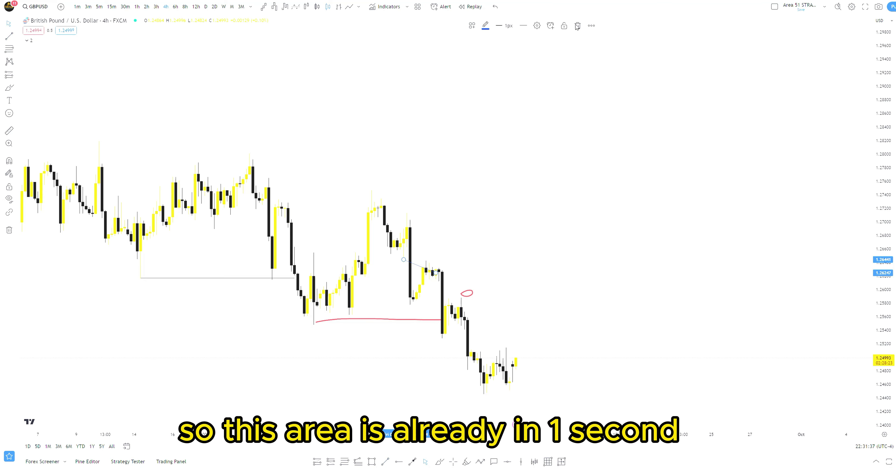
{"action": "left_click", "coordinate": [403, 264]}
{"action": "left_click", "coordinate": [516, 215]}
{"action": "left_click", "coordinate": [619, 228]}
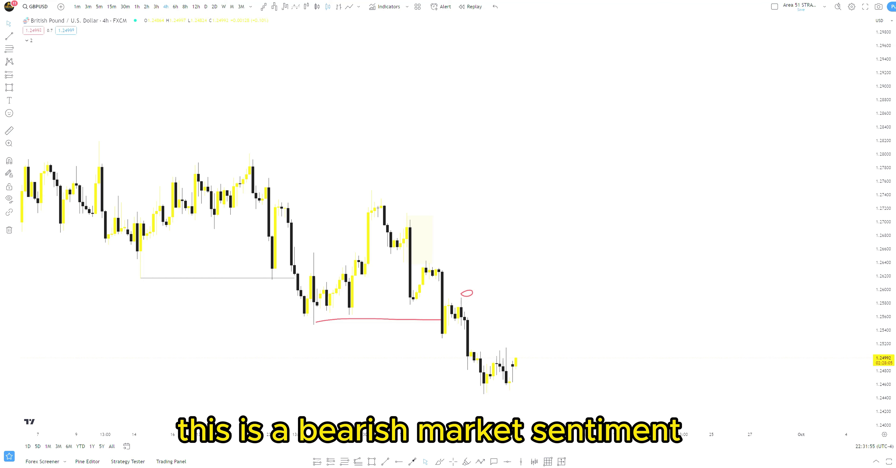
Switch the GBPUSD chart to the daily timeframe and remove all drawings from it.
{"action": "left_click", "coordinate": [205, 7]}
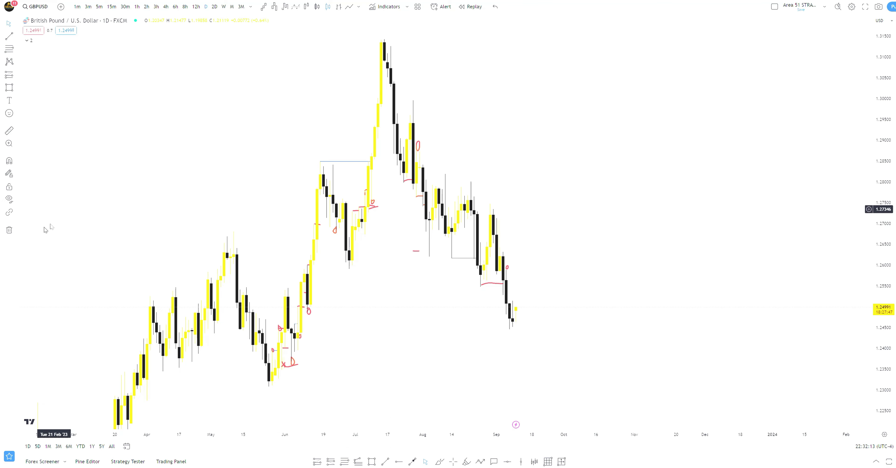
{"action": "left_click", "coordinate": [9, 230]}
{"action": "left_click", "coordinate": [33, 229]}
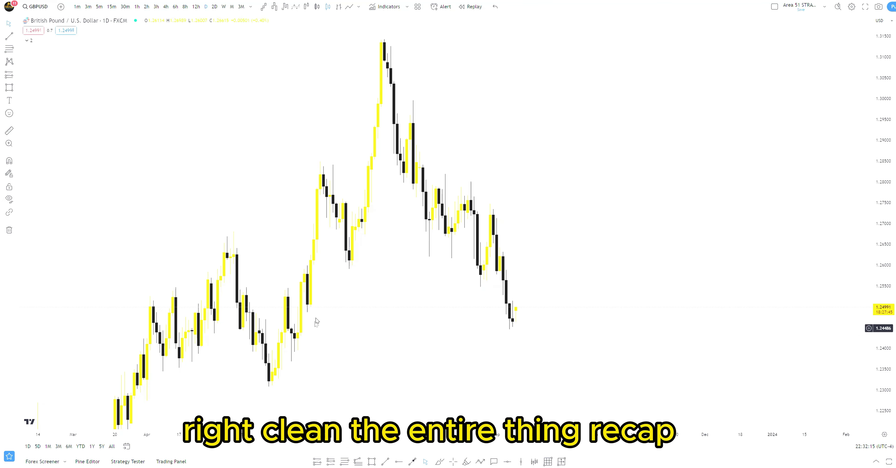
Brush a line under the late-July daily swing low up to its break, and try a rectangle over the pullback between 1.28142 and 1.30034.
{"action": "left_click", "coordinate": [440, 462]}
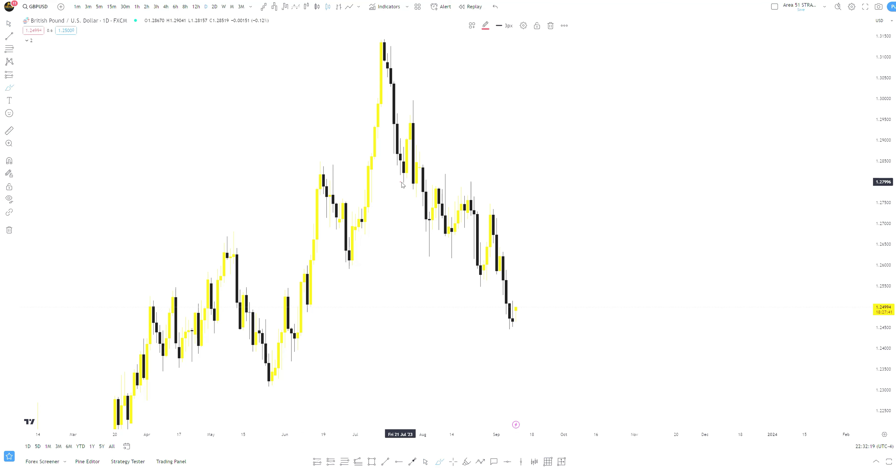
{"action": "left_click_drag", "start_coordinate": [402, 181], "coordinate": [413, 182]}
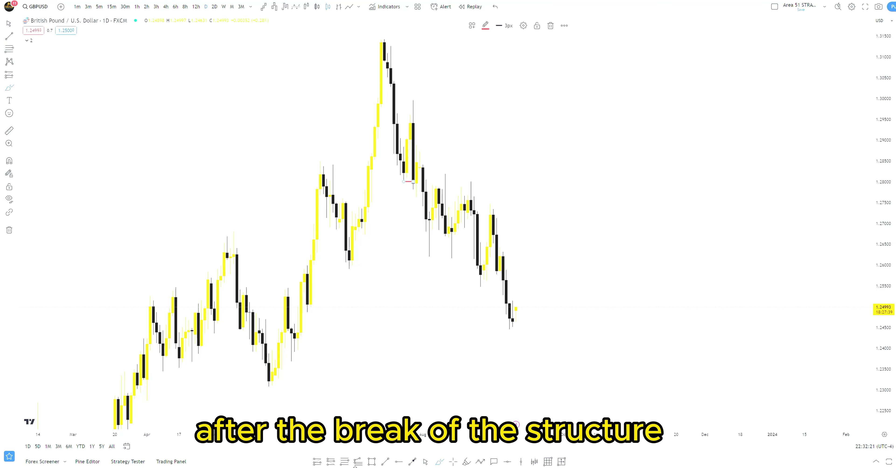
{"action": "left_click", "coordinate": [372, 462]}
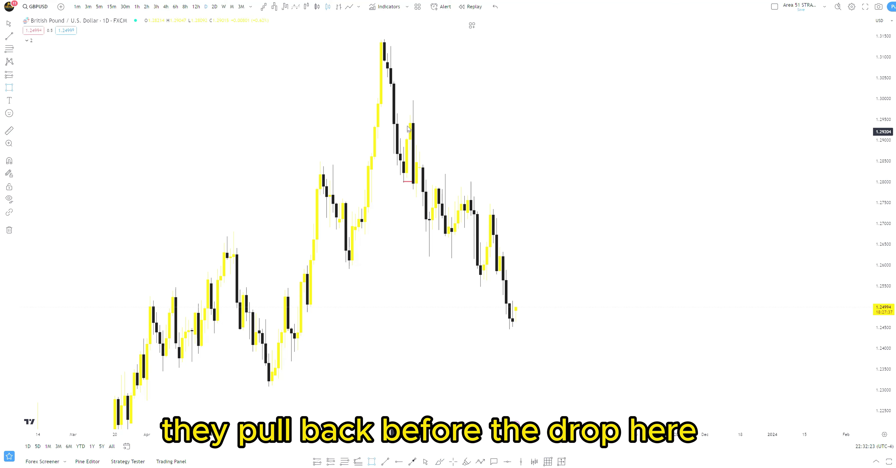
{"action": "left_click", "coordinate": [407, 176]}
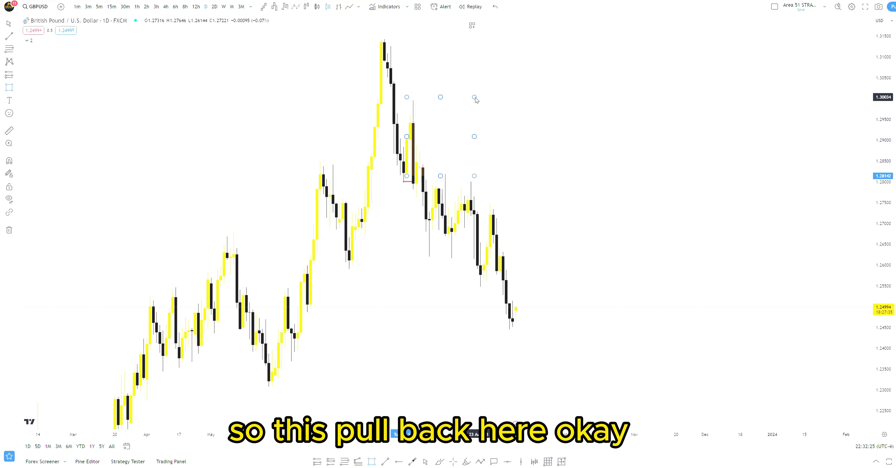
{"action": "left_click", "coordinate": [474, 98]}
{"action": "key", "text": "Delete"}
Brush a short line under the next daily swing low at about 1.2763, and try a narrowed rectangle over its pullback between 1.27688 and 1.28861.
{"action": "left_click_drag", "start_coordinate": [586, 122], "coordinate": [586, 126]}
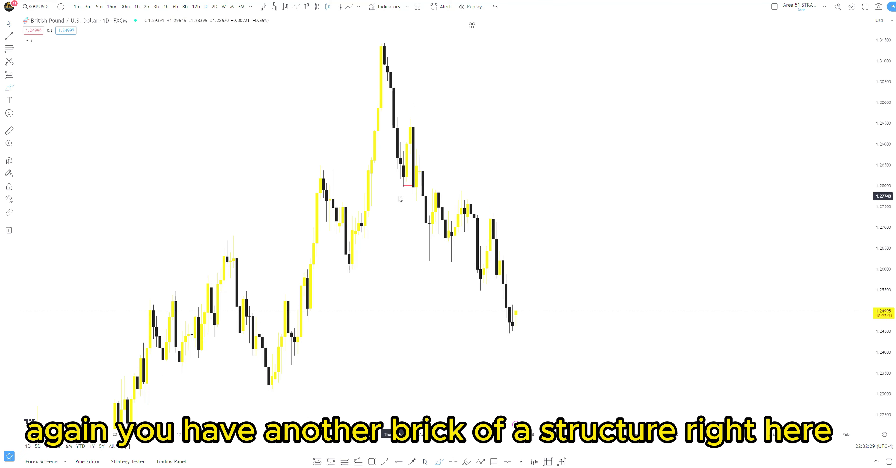
{"action": "left_click_drag", "start_coordinate": [412, 201], "coordinate": [414, 201]}
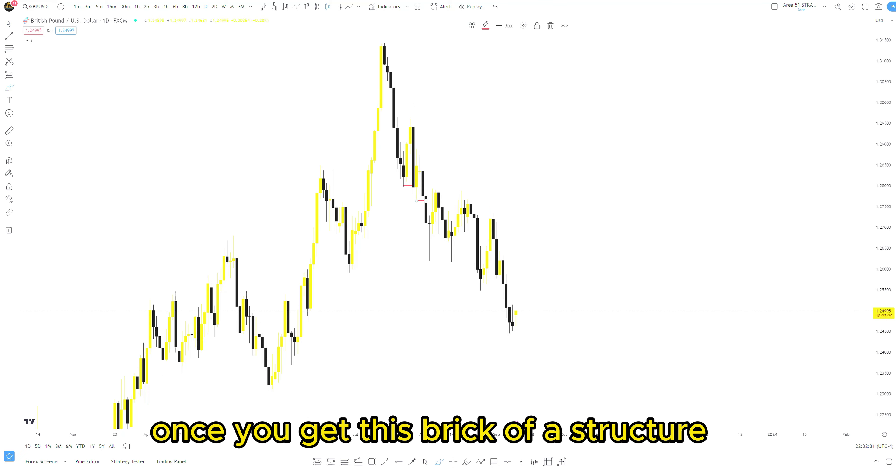
{"action": "left_click", "coordinate": [416, 199]}
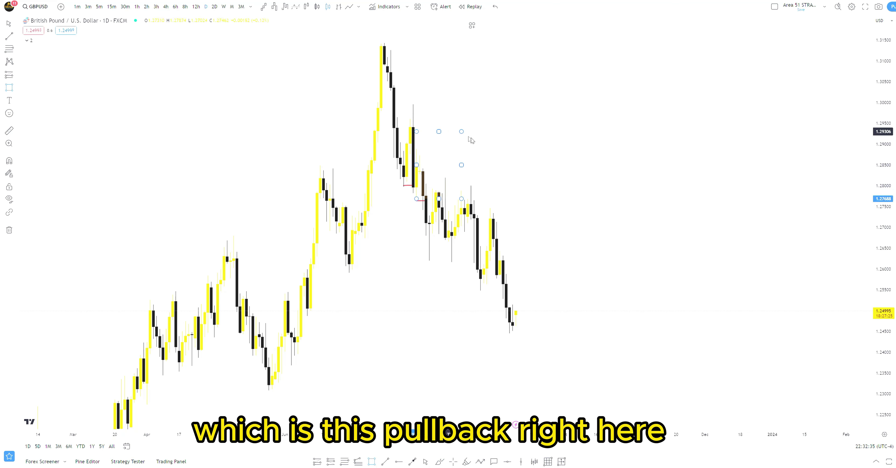
{"action": "left_click", "coordinate": [481, 149]}
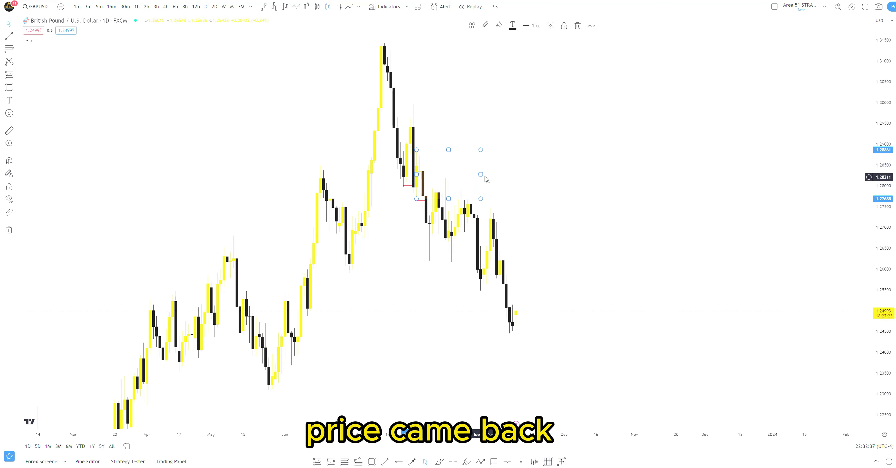
{"action": "left_click_drag", "start_coordinate": [481, 175], "coordinate": [449, 181]}
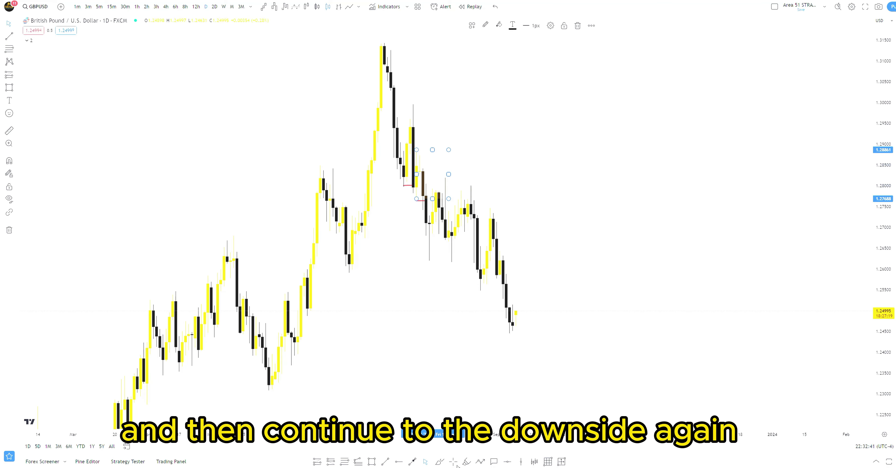
Brush a line under the early-August low at about 1.2625 up to its break, and try a rectangle over the pullback from 1.26909 to 1.28074.
{"action": "left_click", "coordinate": [439, 462]}
{"action": "left_click_drag", "start_coordinate": [432, 259], "coordinate": [475, 260]}
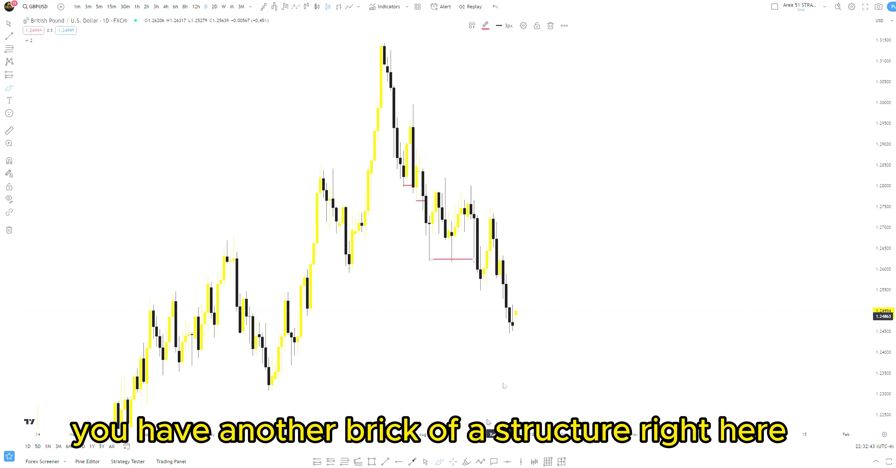
{"action": "left_click", "coordinate": [371, 462]}
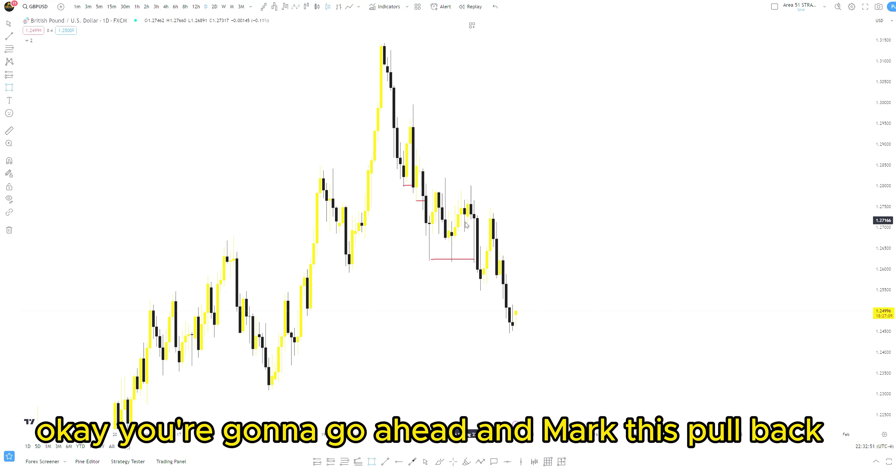
{"action": "left_click_drag", "start_coordinate": [465, 232], "coordinate": [522, 186]}
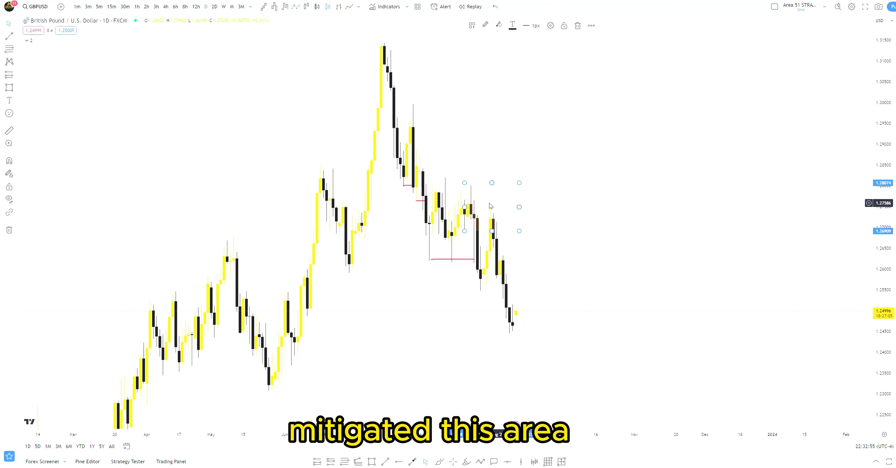
Brush a line under the late-August low at about 1.2550 up to its break, and try a rectangle over the entire pullback.
{"action": "left_click", "coordinate": [440, 463]}
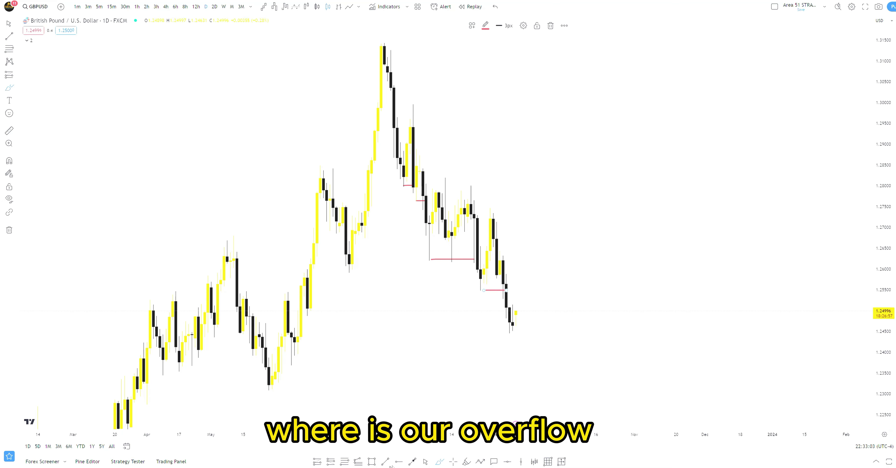
{"action": "left_click", "coordinate": [372, 463]}
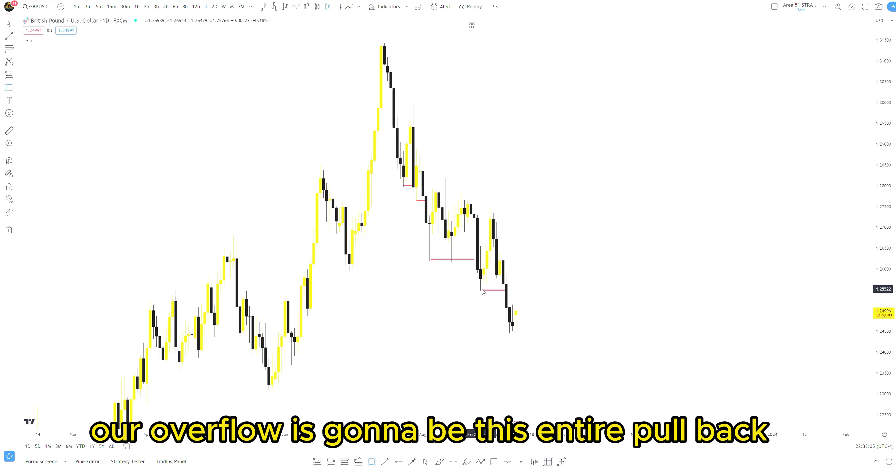
{"action": "mouse_move", "coordinate": [480, 289]}
{"action": "left_mouse_down"}
{"action": "mouse_move", "coordinate": [506, 181]}
{"action": "mouse_move", "coordinate": [558, 207]}
{"action": "mouse_move", "coordinate": [589, 206]}
{"action": "left_mouse_up"}
{"action": "key", "text": "Delete"}
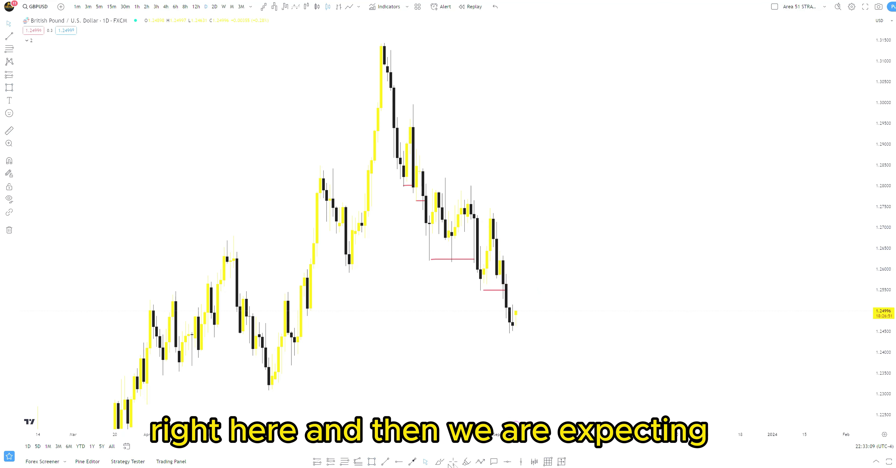
Brush a projected path from the latest candle up to about 1.2617 and down to about 1.2321.
{"action": "left_click", "coordinate": [439, 462]}
{"action": "mouse_move", "coordinate": [516, 315]}
{"action": "left_mouse_down"}
{"action": "mouse_move", "coordinate": [541, 260]}
{"action": "mouse_move", "coordinate": [580, 385]}
{"action": "left_mouse_up"}
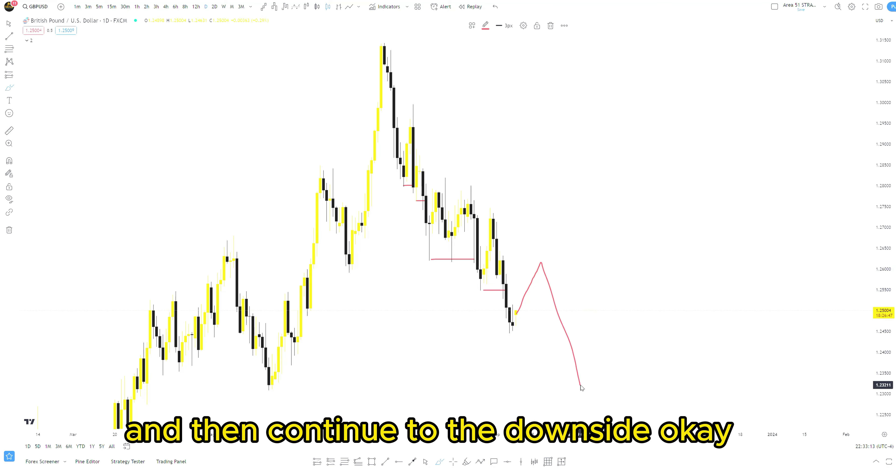